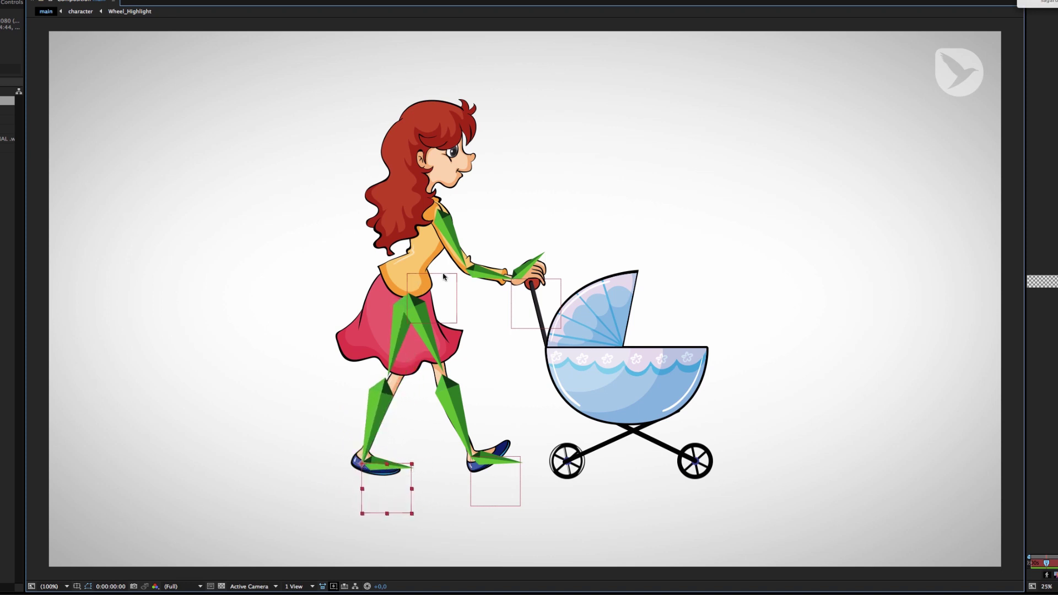
# Step: Lower the hip controller on the finished rig, then add the character comp to the main composition
pyautogui.moveTo(400, 276)
pyautogui.mouseDown()
pyautogui.moveTo(444, 298)
pyautogui.moveTo(404, 279)
pyautogui.mouseUp()
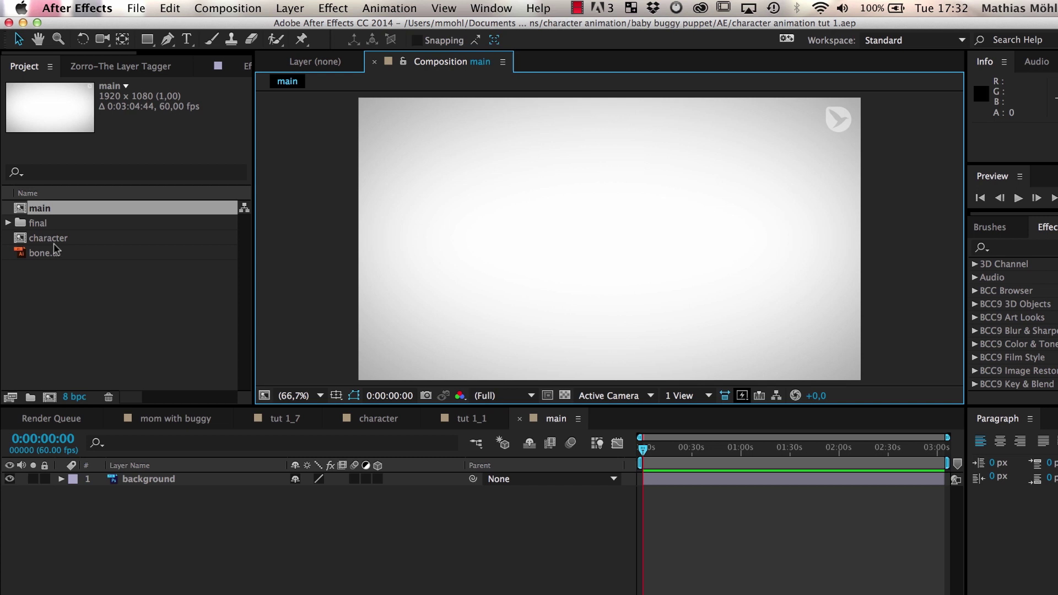
pyautogui.moveTo(54, 239); pyautogui.dragTo(165, 481)
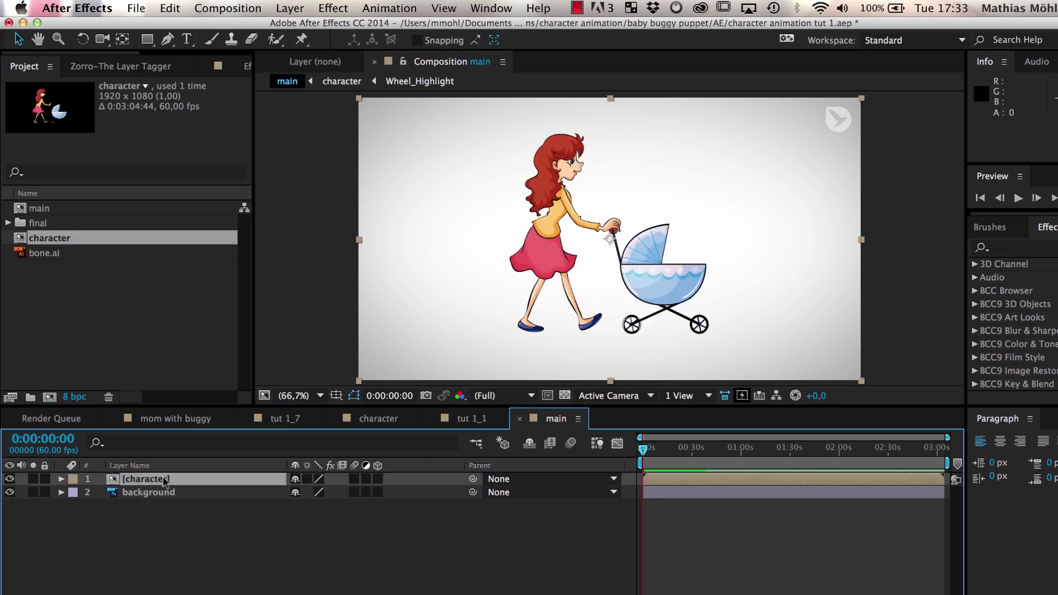
# Step: Lock the character layer, add the bone artwork above it, and move the bone's anchor to its bottom tip
pyautogui.click(46, 479)
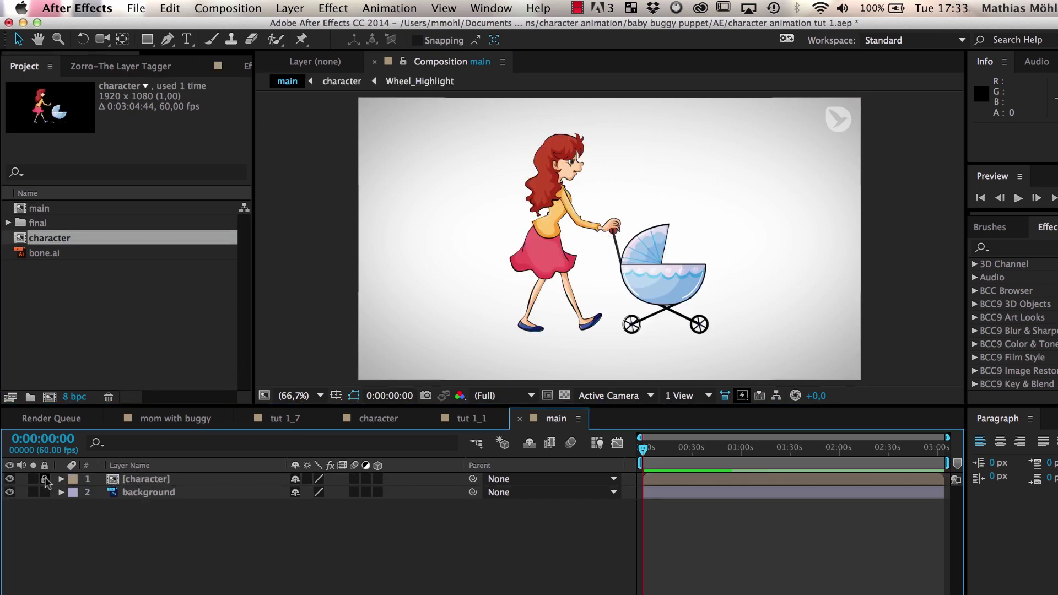
pyautogui.click(44, 254)
pyautogui.moveTo(114, 471); pyautogui.dragTo(116, 478)
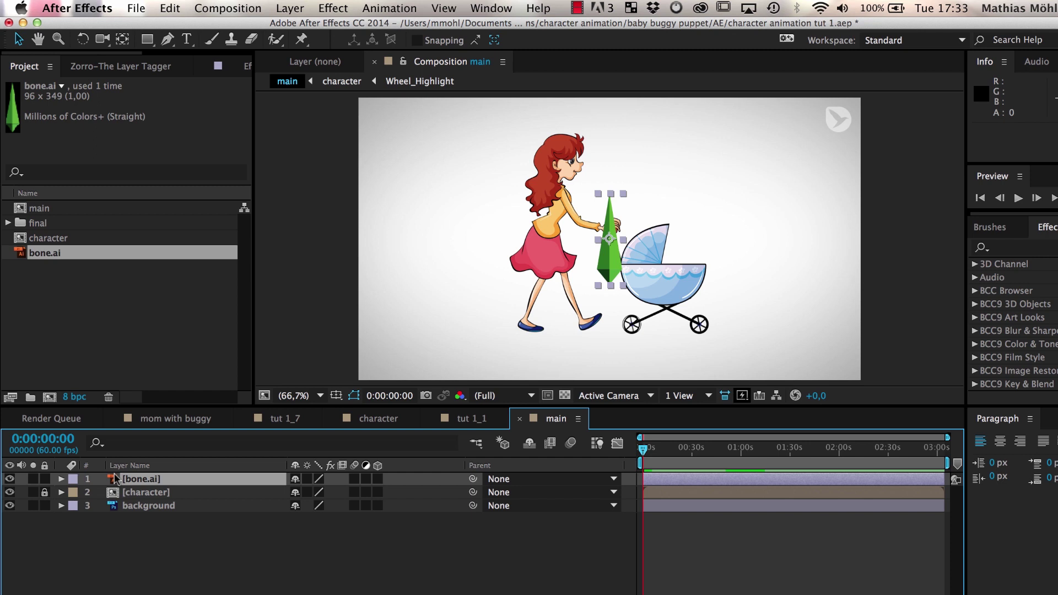
pyautogui.scroll(3, 610, 242)
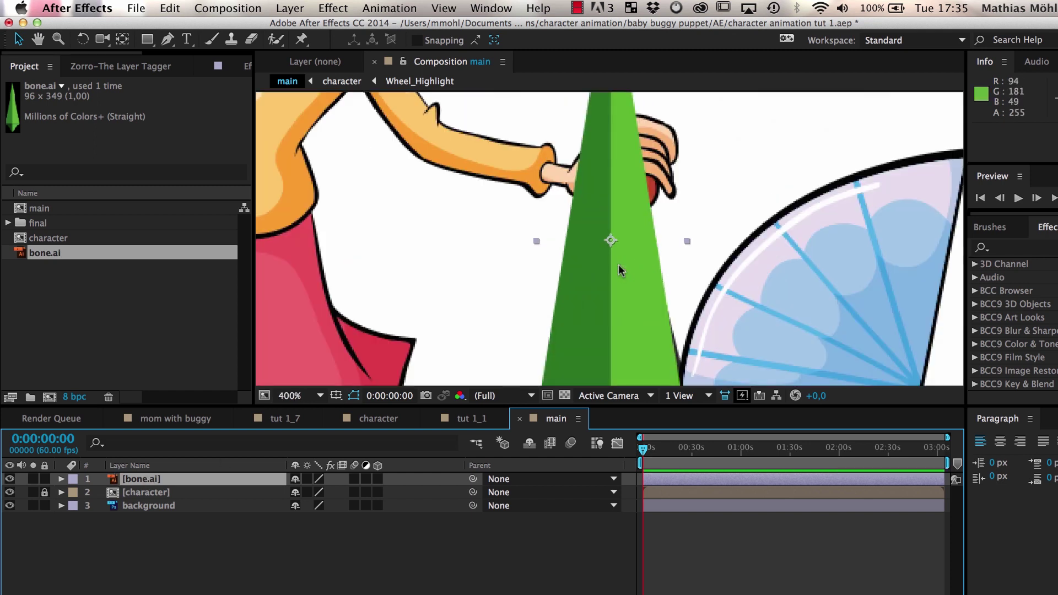
pyautogui.moveTo(614, 343); pyautogui.dragTo(604, 211)
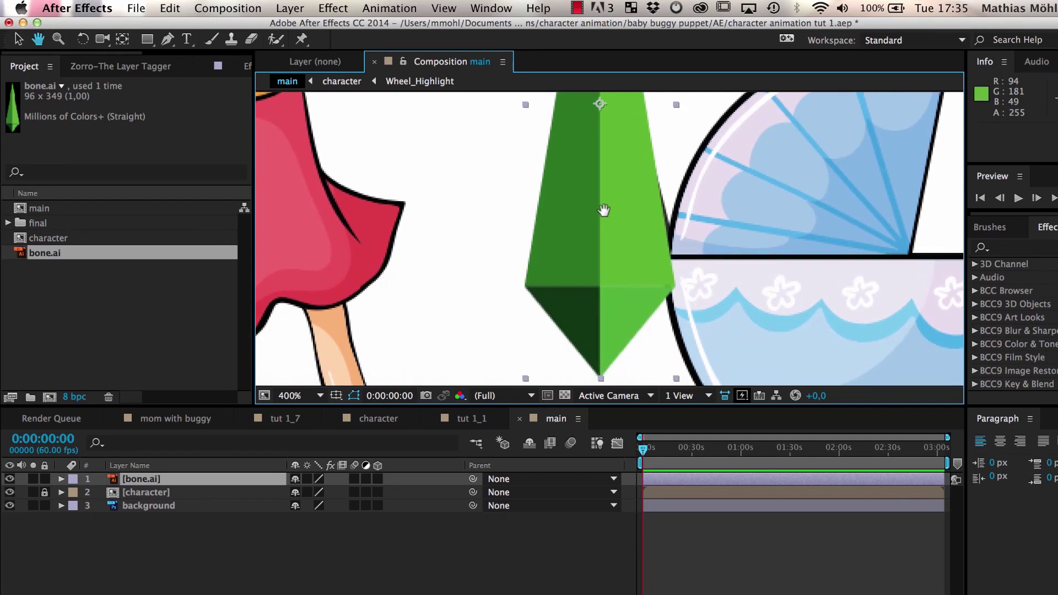
pyautogui.press('y')
pyautogui.moveTo(600, 105); pyautogui.dragTo(601, 378)
# Step: Duplicate the bone layer twice to make three bone layers
pyautogui.click(170, 8)
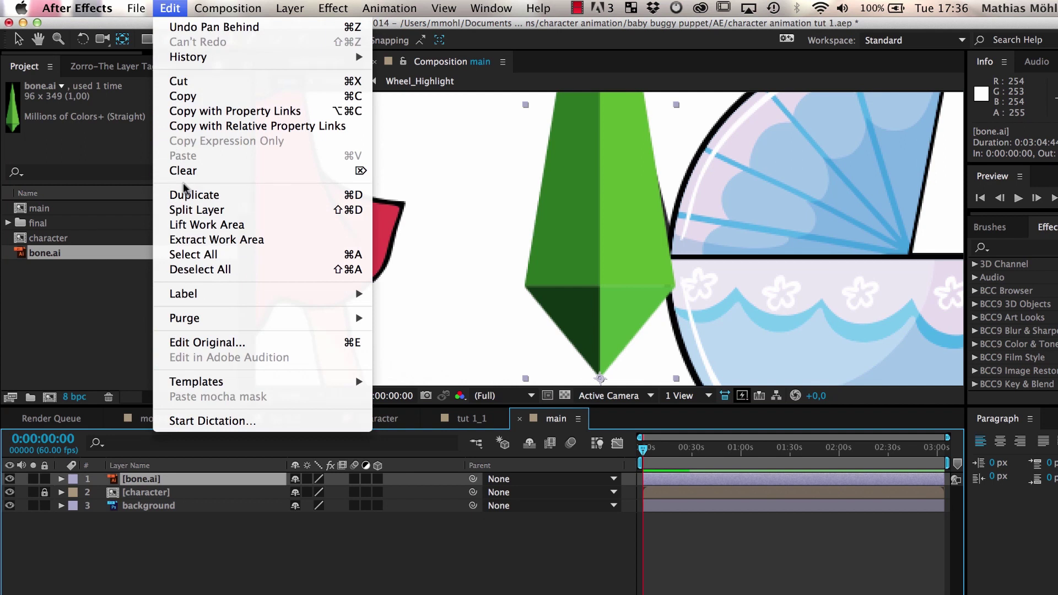
pyautogui.click(187, 195)
pyautogui.click(169, 8)
pyautogui.click(201, 195)
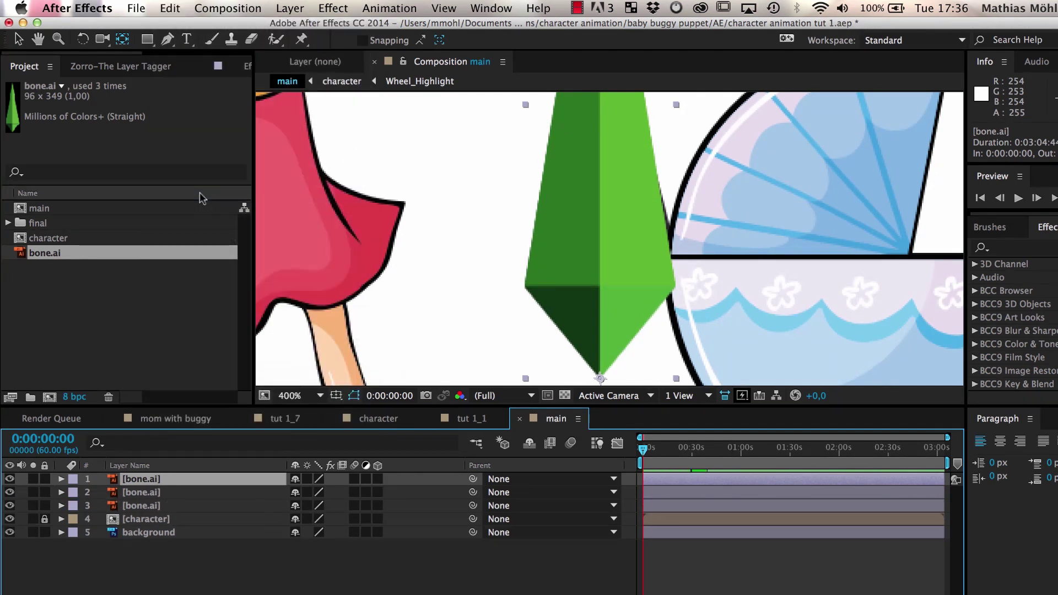
# Step: Rename the bone copies 'upper arm bone' and 'lower arm bone'
pyautogui.click(142, 512)
pyautogui.press('Return')
pyautogui.write('upper arm bone')
pyautogui.press('Return')
pyautogui.click(143, 492)
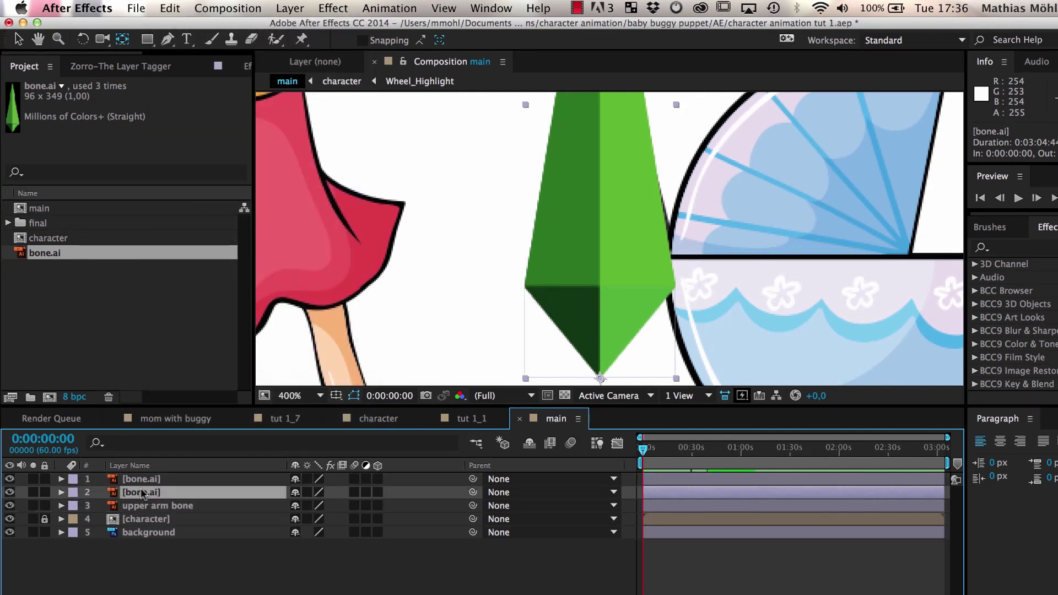
pyautogui.press('Return')
pyautogui.write('lower arm bone')
pyautogui.press('Return')
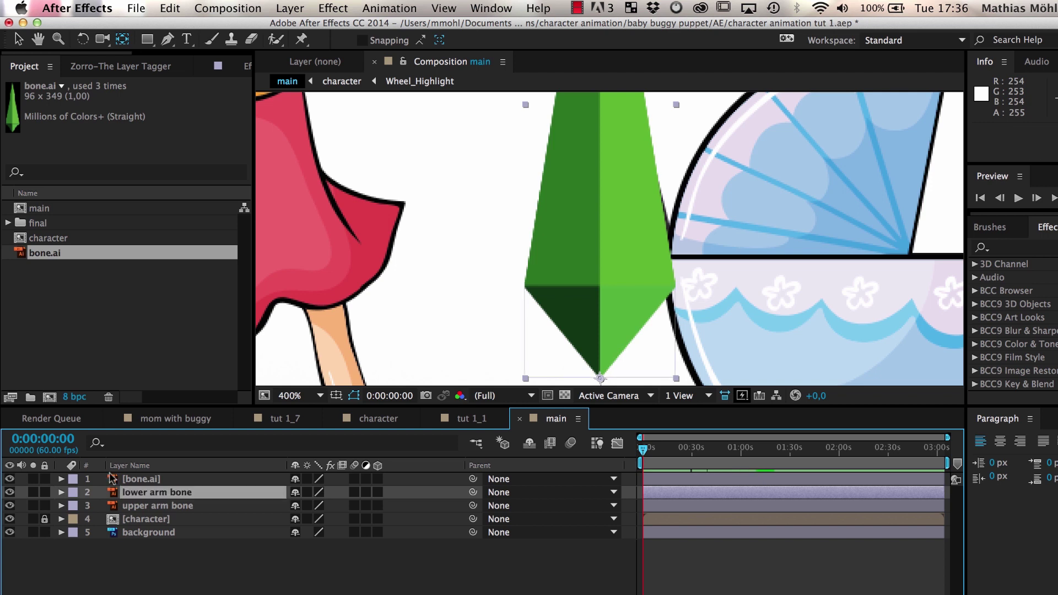
# Step: Scale and rotate the upper arm, lower arm and hand bones to lie along the mother's arm
pyautogui.click(158, 480)
pyautogui.press('Return')
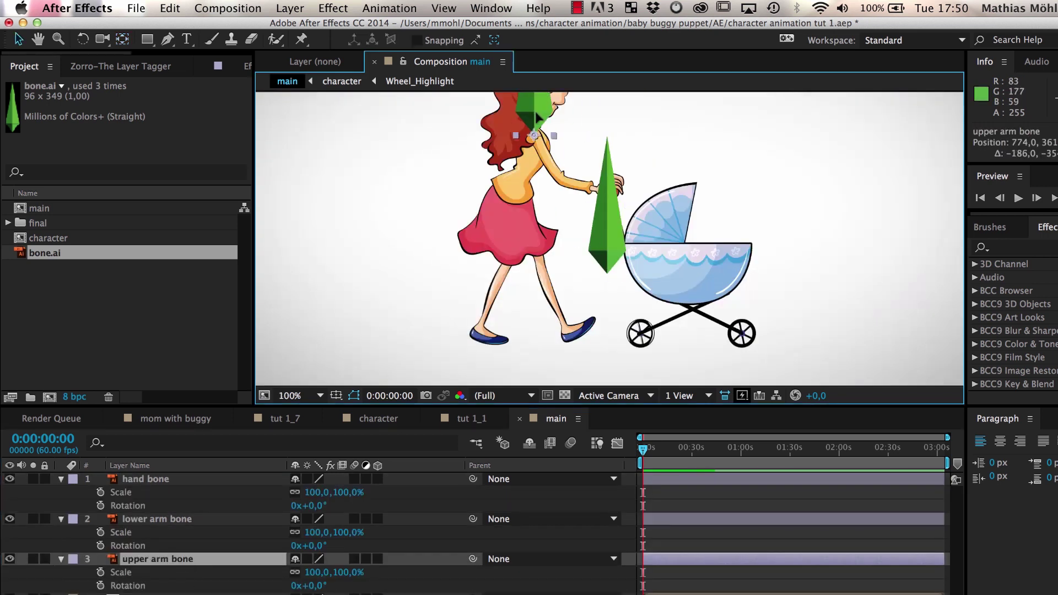
pyautogui.moveTo(317, 572); pyautogui.dragTo(284, 572)
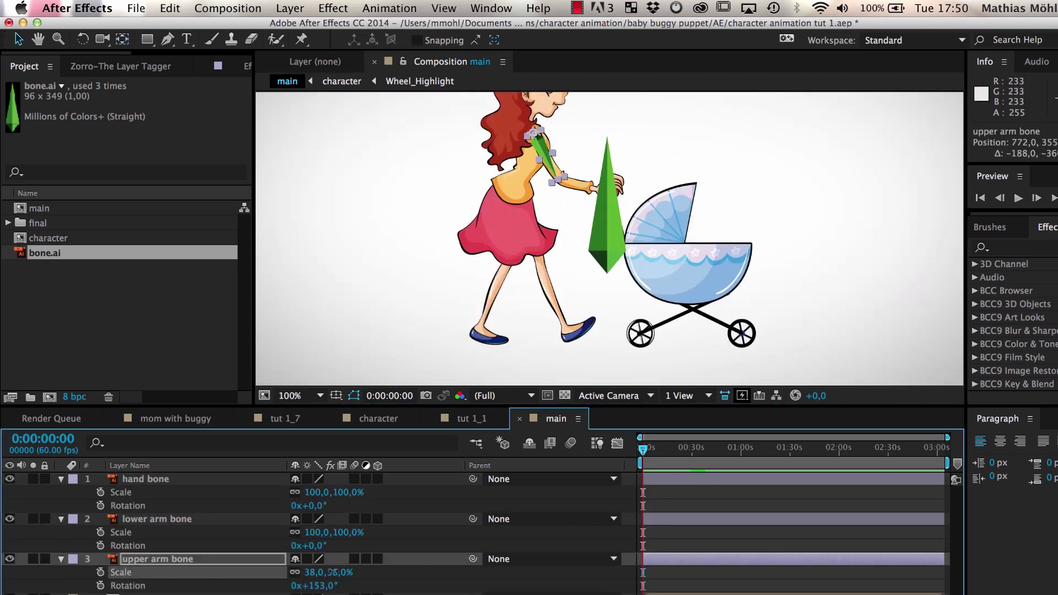
pyautogui.click(559, 152)
pyautogui.moveTo(317, 532); pyautogui.dragTo(364, 545)
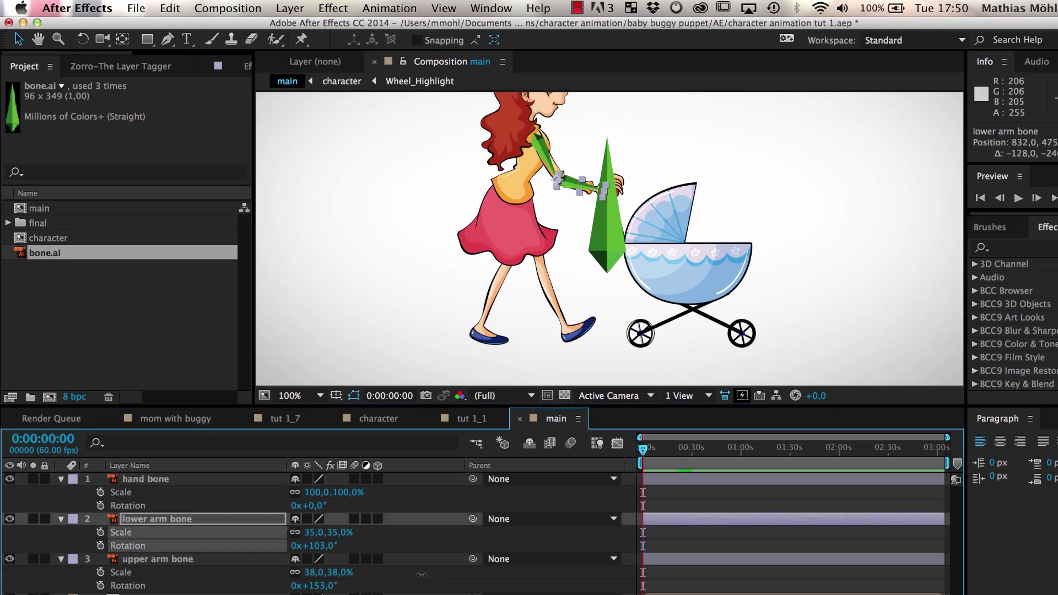
pyautogui.moveTo(607, 221); pyautogui.dragTo(600, 157)
pyautogui.moveTo(312, 506); pyautogui.dragTo(347, 506)
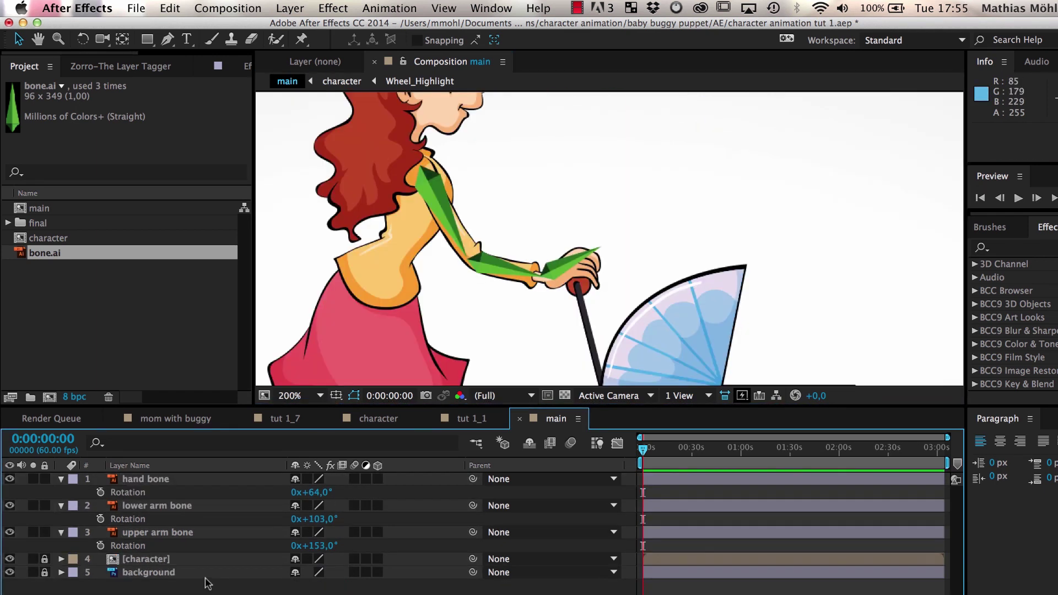
pyautogui.click(134, 547)
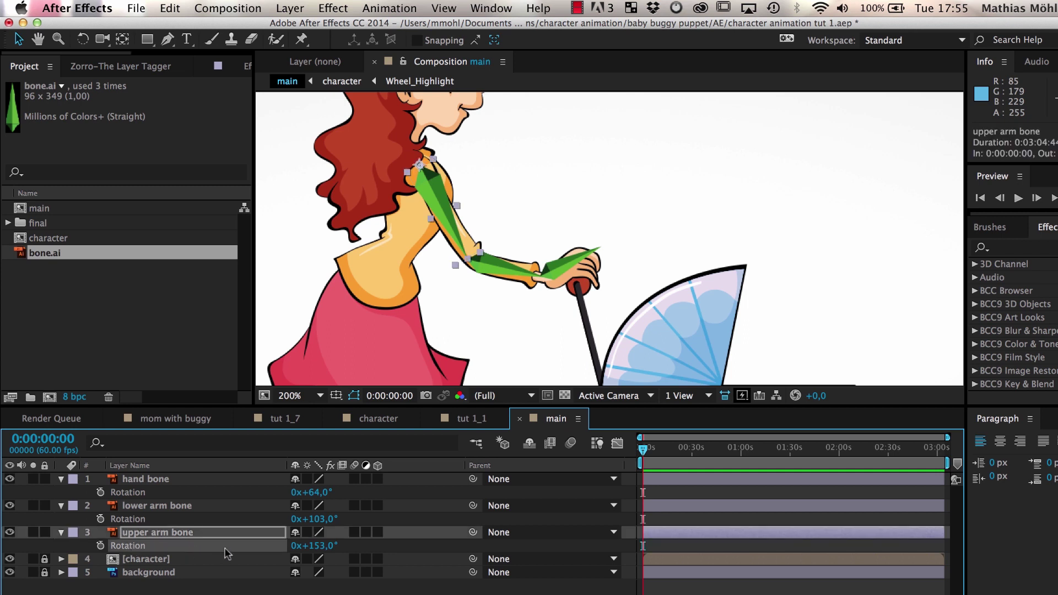
pyautogui.moveTo(317, 546)
pyautogui.mouseDown()
pyautogui.moveTo(351, 548)
pyautogui.moveTo(292, 551)
pyautogui.moveTo(320, 551)
pyautogui.mouseUp()
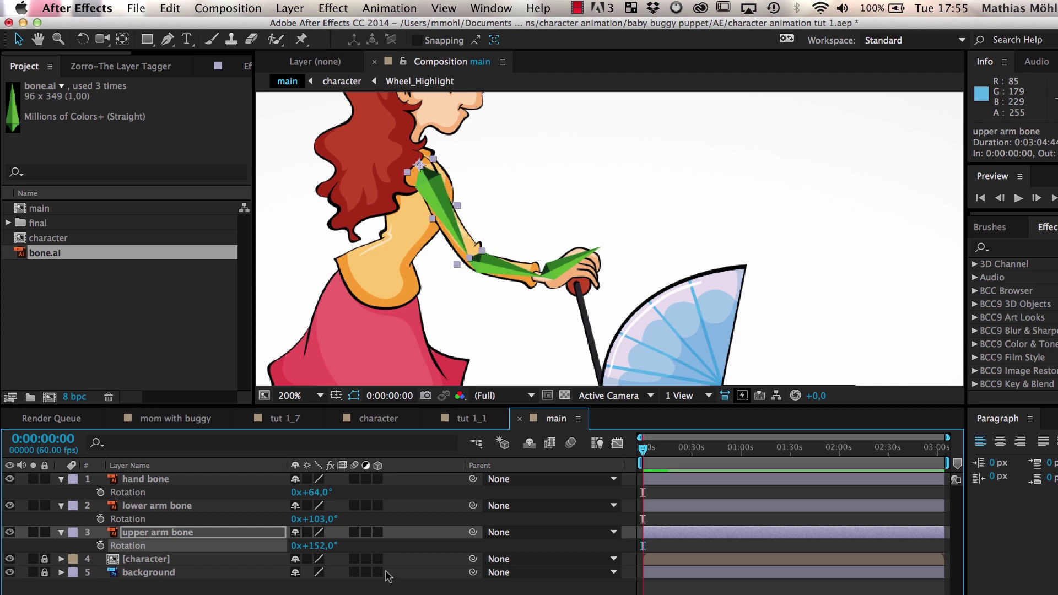
# Step: Parent lower arm bone to upper arm bone and hand bone to lower arm bone, then test the swing
pyautogui.moveTo(474, 508); pyautogui.dragTo(475, 536)
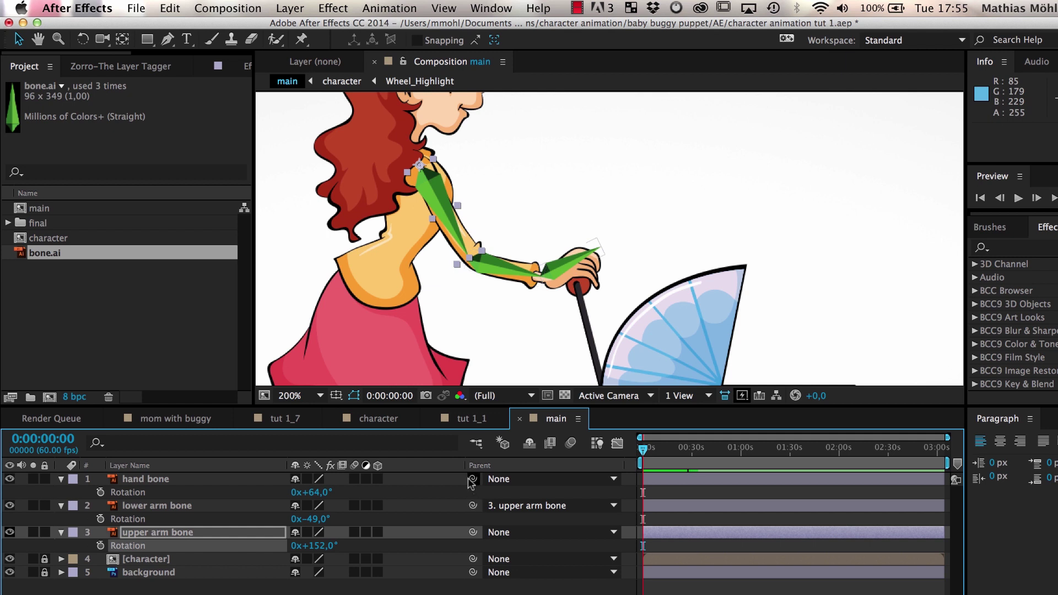
pyautogui.moveTo(472, 480); pyautogui.dragTo(477, 510)
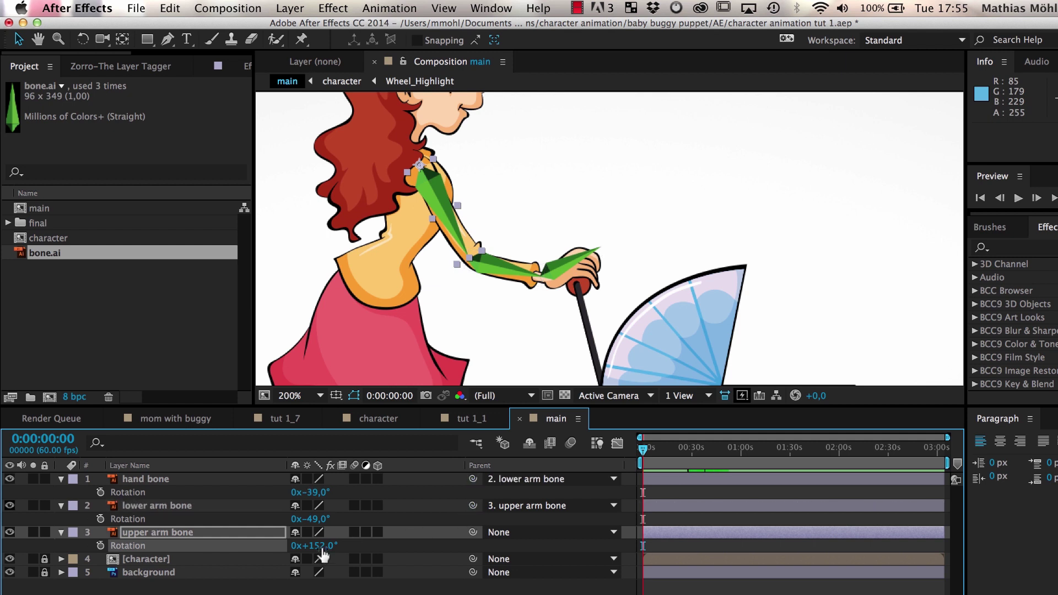
pyautogui.moveTo(324, 555); pyautogui.dragTo(334, 530)
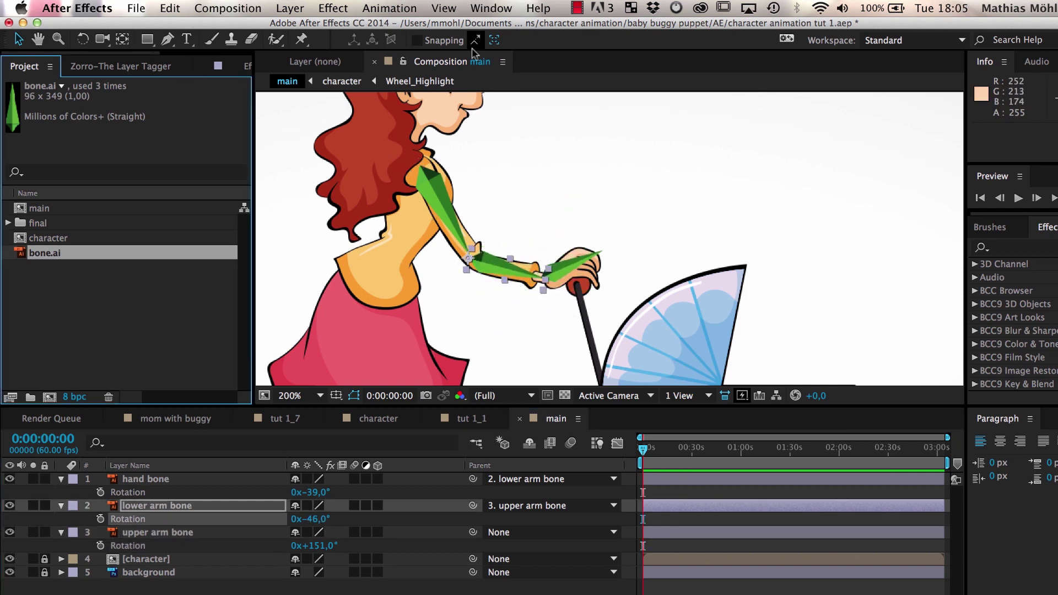
# Step: Open the iExpressions panel from the Window menu
pyautogui.click(491, 8)
pyautogui.scroll(-10, 529, 496)
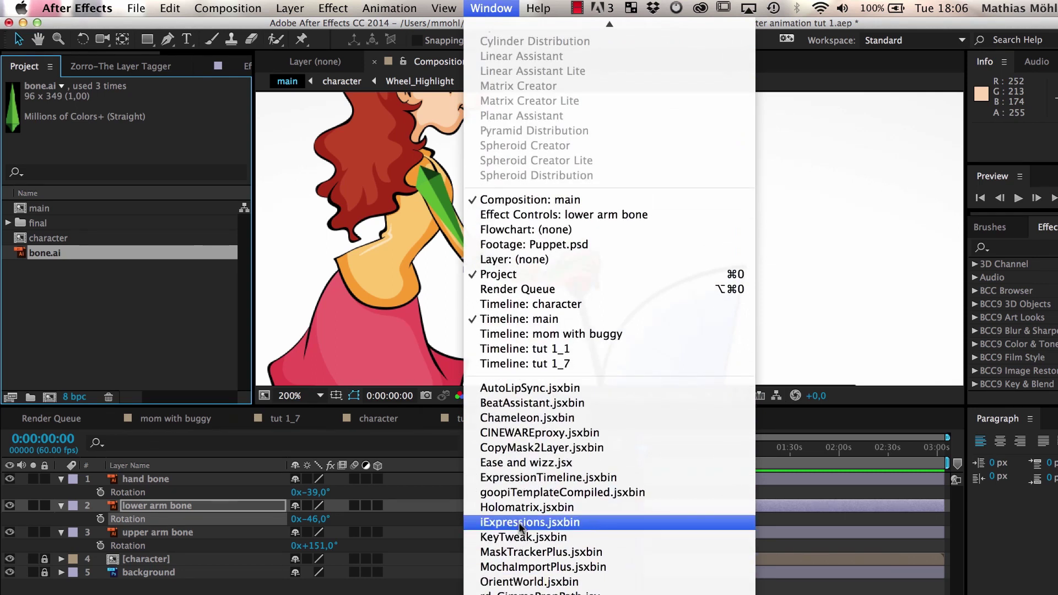
pyautogui.click(518, 521)
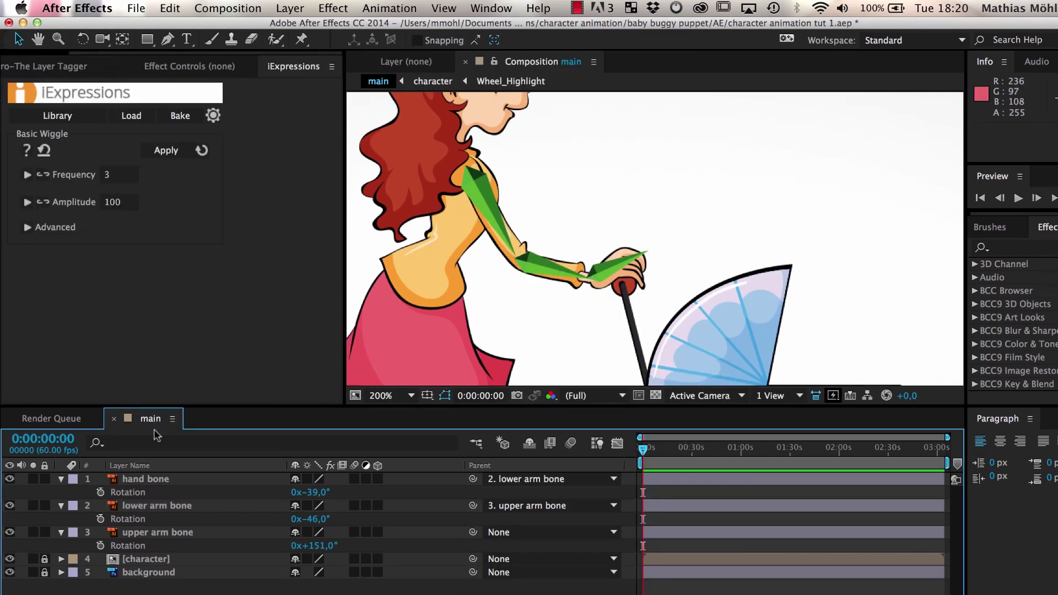
# Step: Add a new null object layer named 'hand goal'
pyautogui.click(290, 8)
pyautogui.moveTo(300, 27)
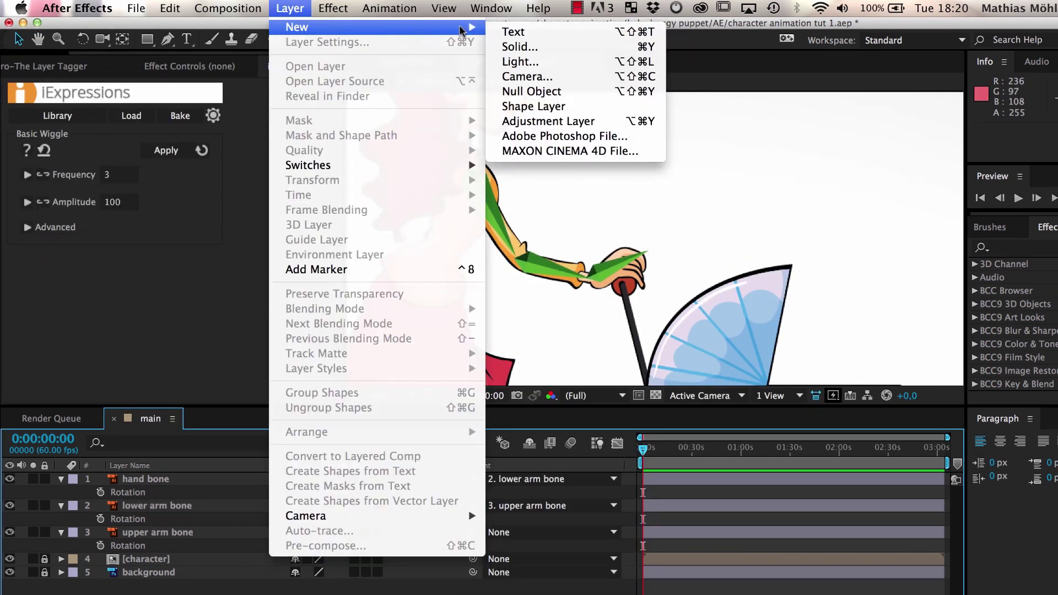
pyautogui.click(529, 91)
pyautogui.press('Return')
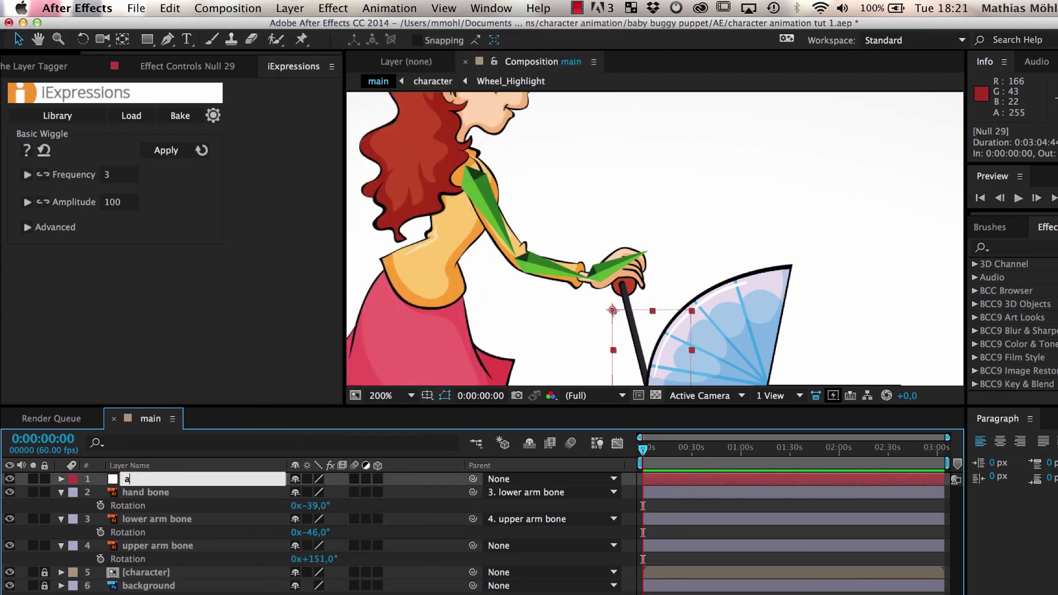
pyautogui.write('hand goal')
pyautogui.press('Return')
# Step: Load the IK Arm With 2 Segments 2D expression from Physics Simulations > Real Time > IK 2D
pyautogui.click(57, 116)
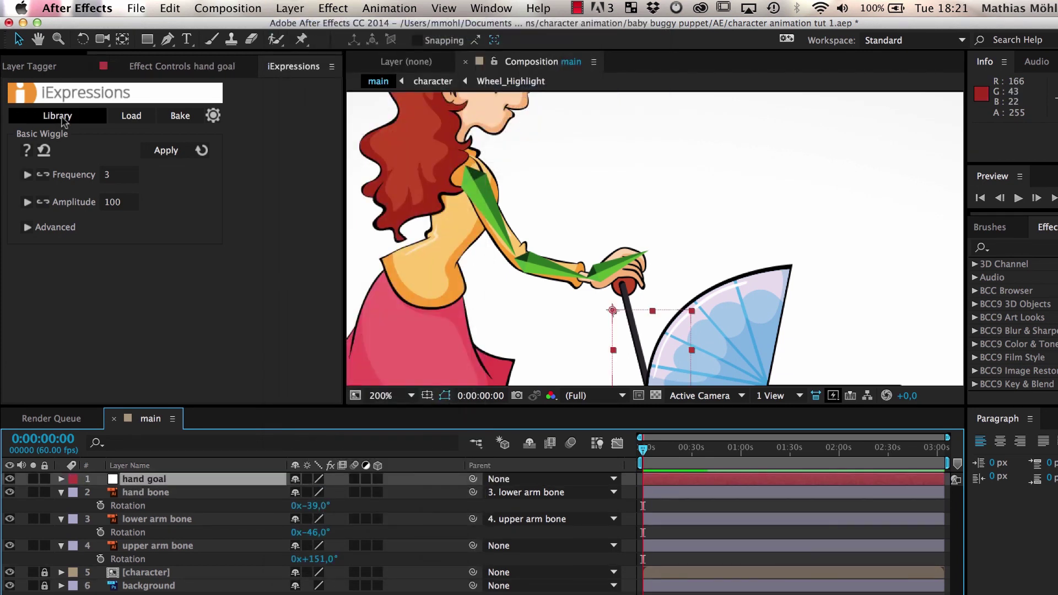
pyautogui.click(316, 284)
pyautogui.click(319, 298)
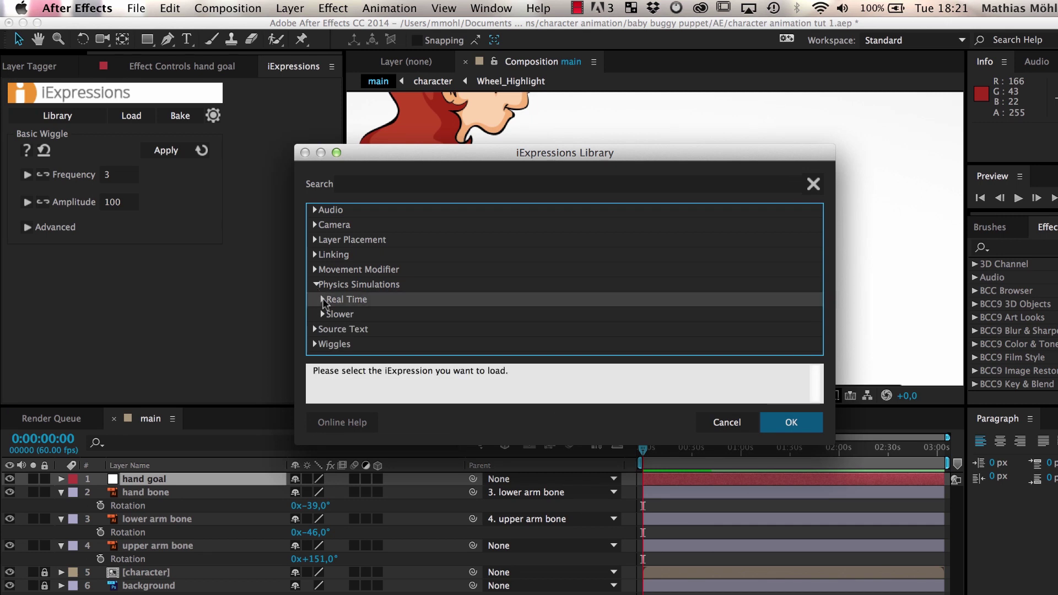
pyautogui.click(318, 299)
pyautogui.scroll(-5, 323, 306)
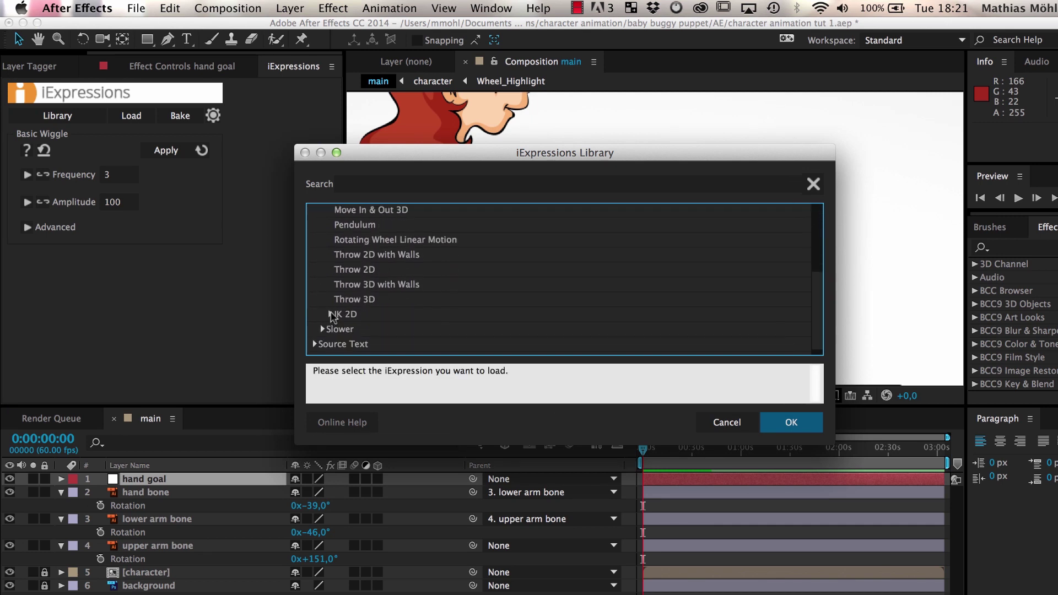
pyautogui.click(327, 314)
pyautogui.click(326, 314)
pyautogui.scroll(-2, 331, 319)
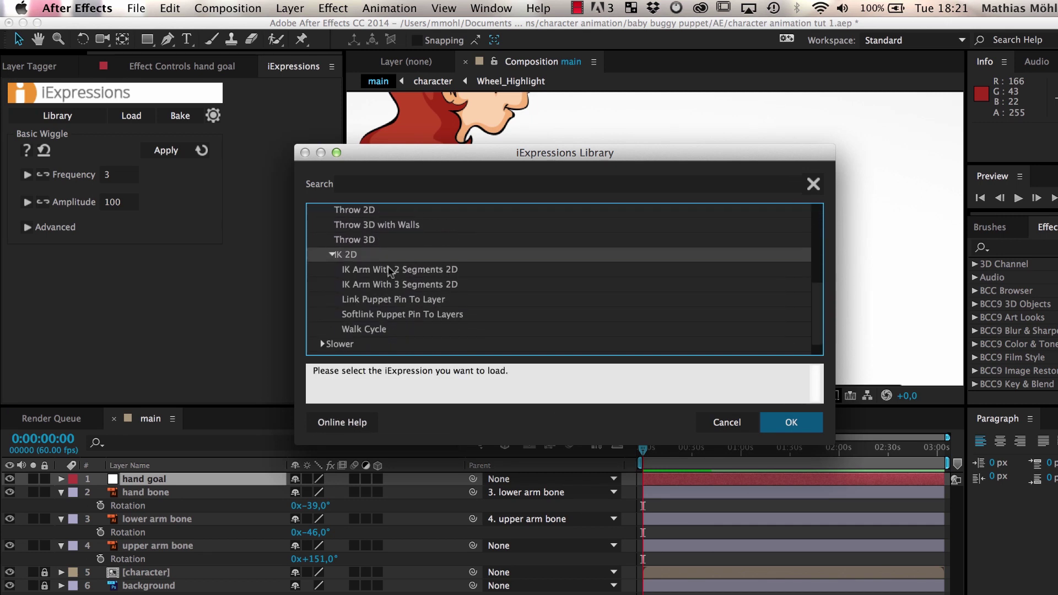
pyautogui.click(392, 269)
pyautogui.click(792, 423)
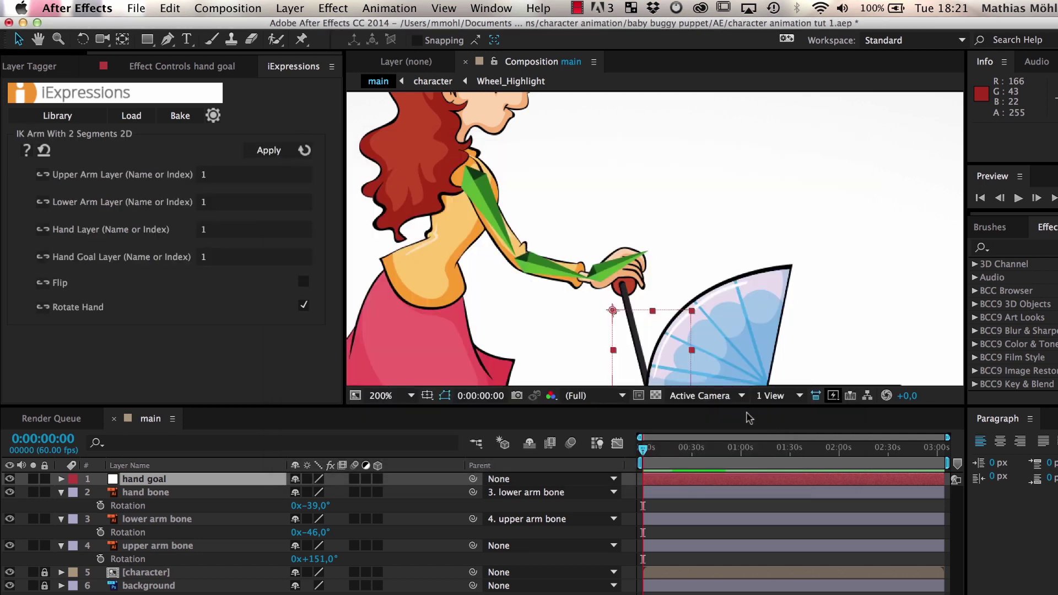
# Step: Set the IK fields to upper arm bone, lower arm bone, hand bone and hand goal
pyautogui.click(214, 175)
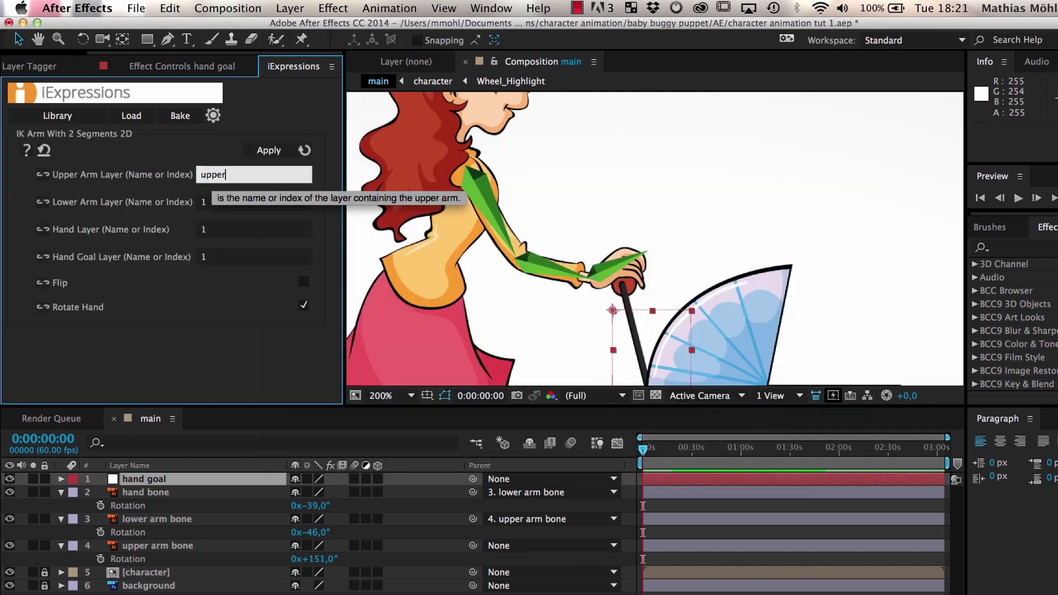
pyautogui.click(225, 203)
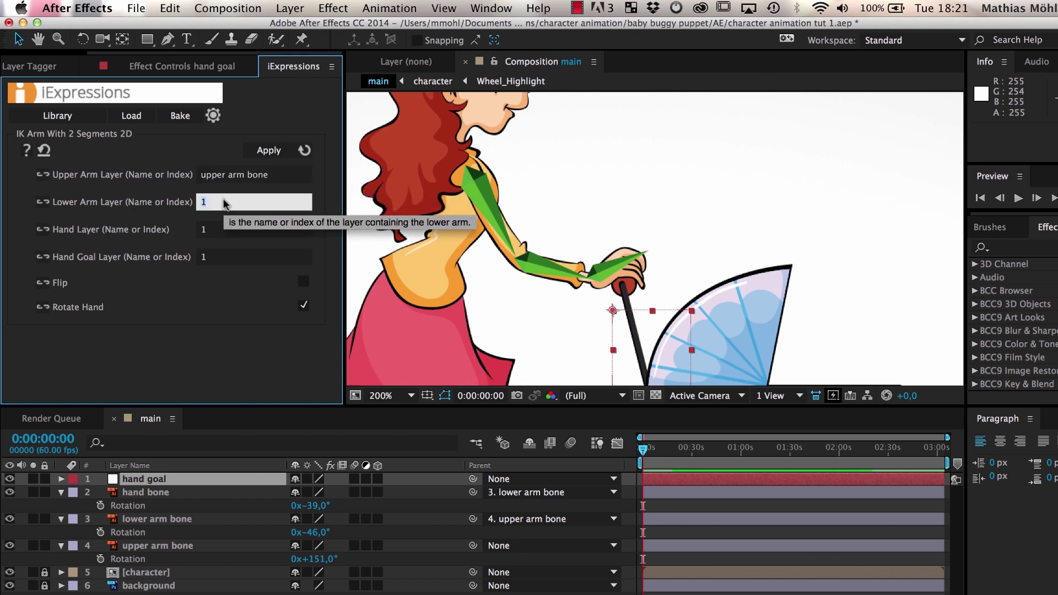
pyautogui.write('lower arm bone')
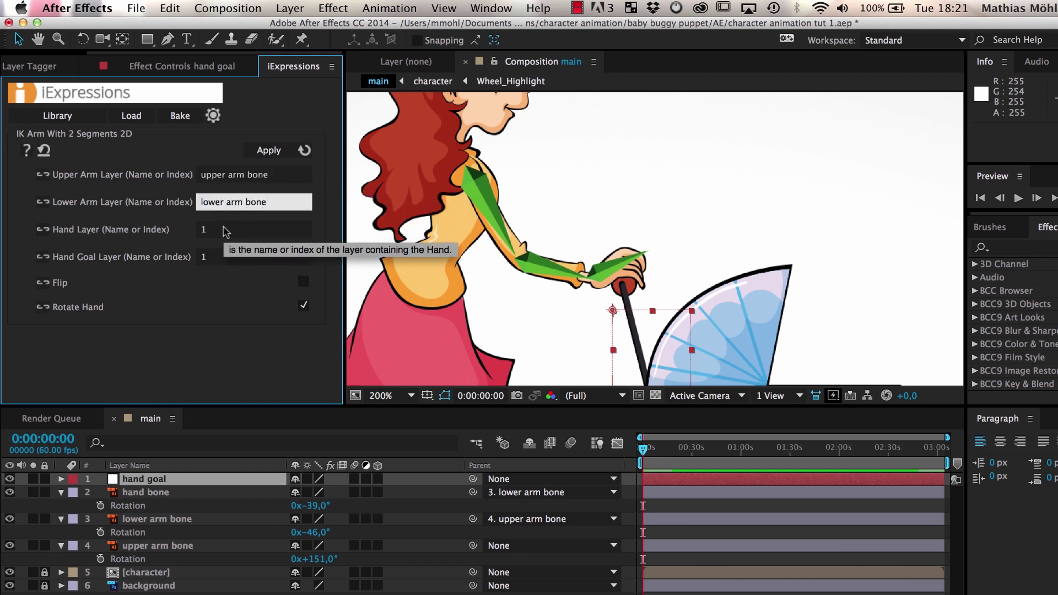
pyautogui.click(222, 230)
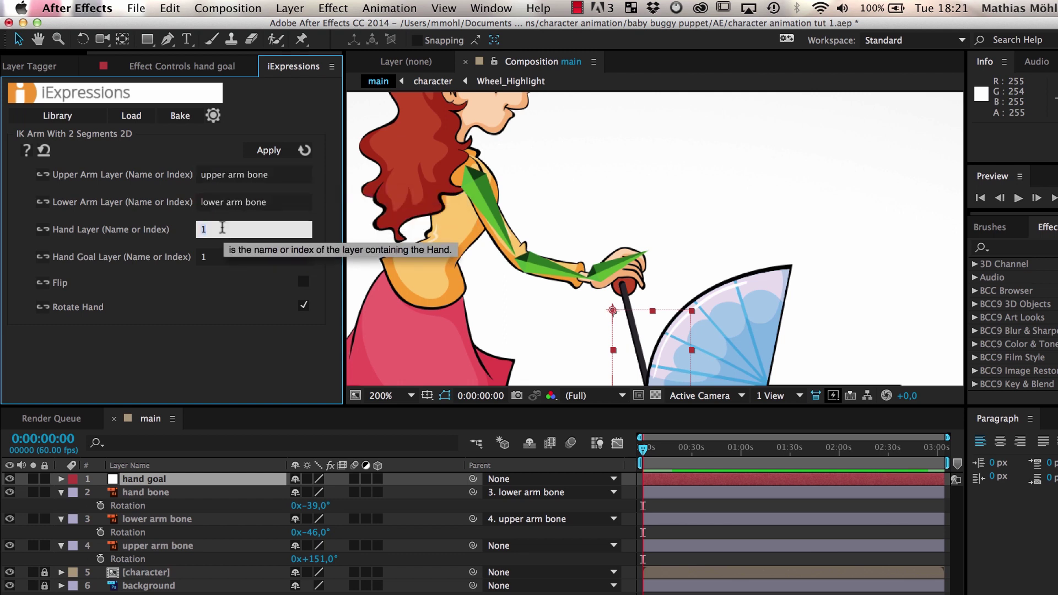
pyautogui.click(215, 257)
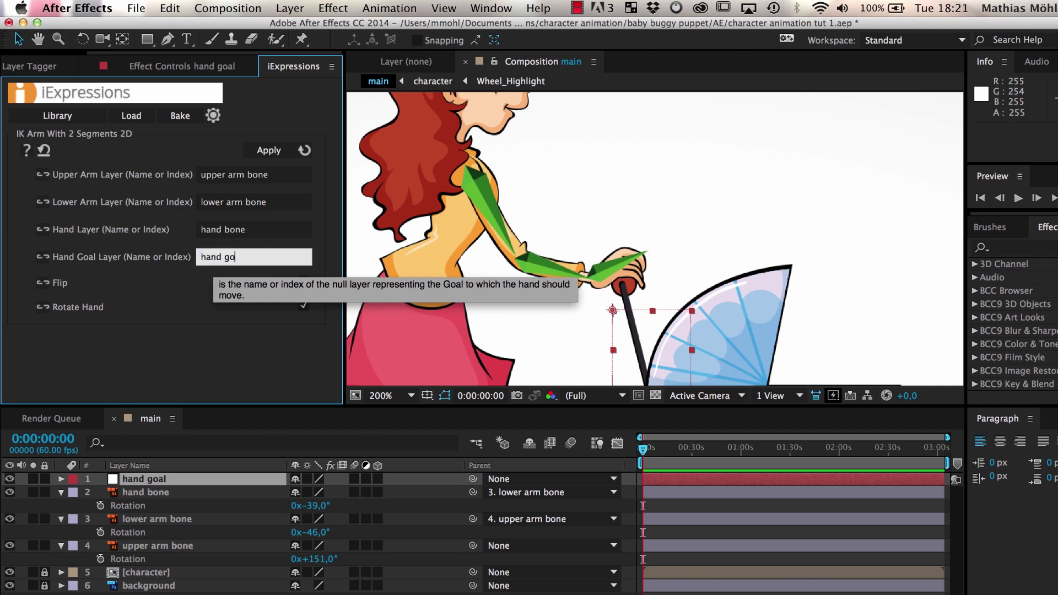
# Step: Apply the IK expression to the hand, lower arm and upper arm bone layers
pyautogui.click(158, 493)
pyautogui.keyDown('shift'); pyautogui.click(158, 519); pyautogui.keyUp('shift')
pyautogui.keyDown('shift'); pyautogui.click(162, 545); pyautogui.keyUp('shift')
pyautogui.click(267, 153)
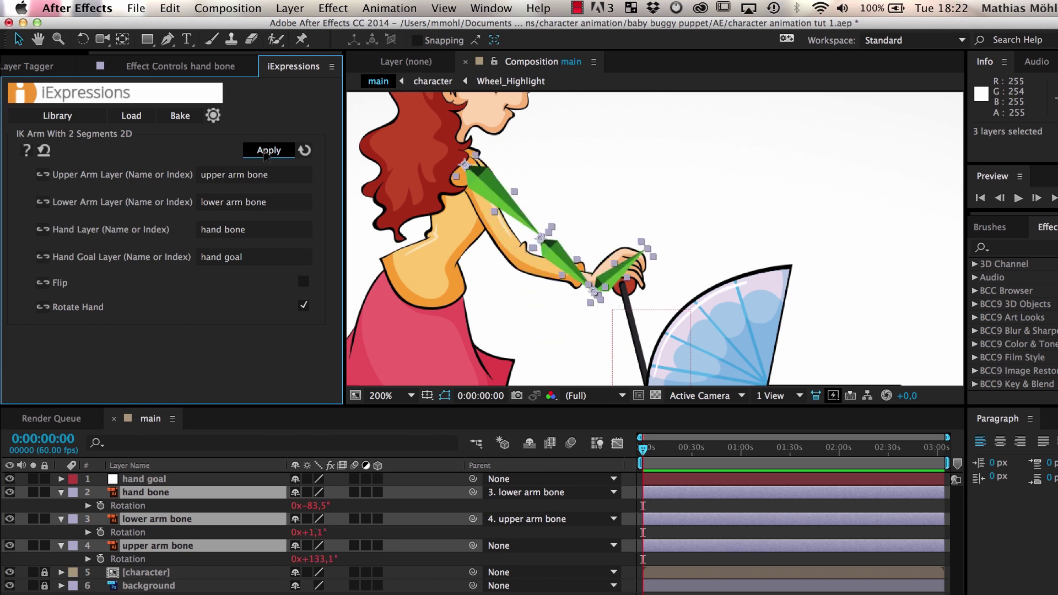
pyautogui.click(614, 314)
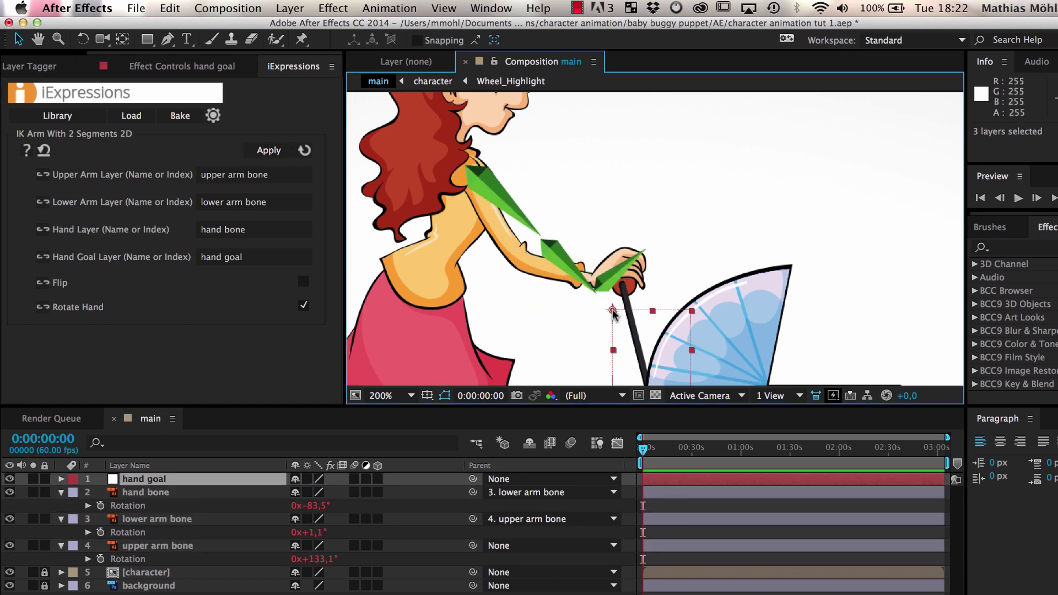
# Step: Drag the hand goal null up-left onto the buggy handle so the arm bends to follow
pyautogui.moveTo(614, 312); pyautogui.dragTo(587, 283)
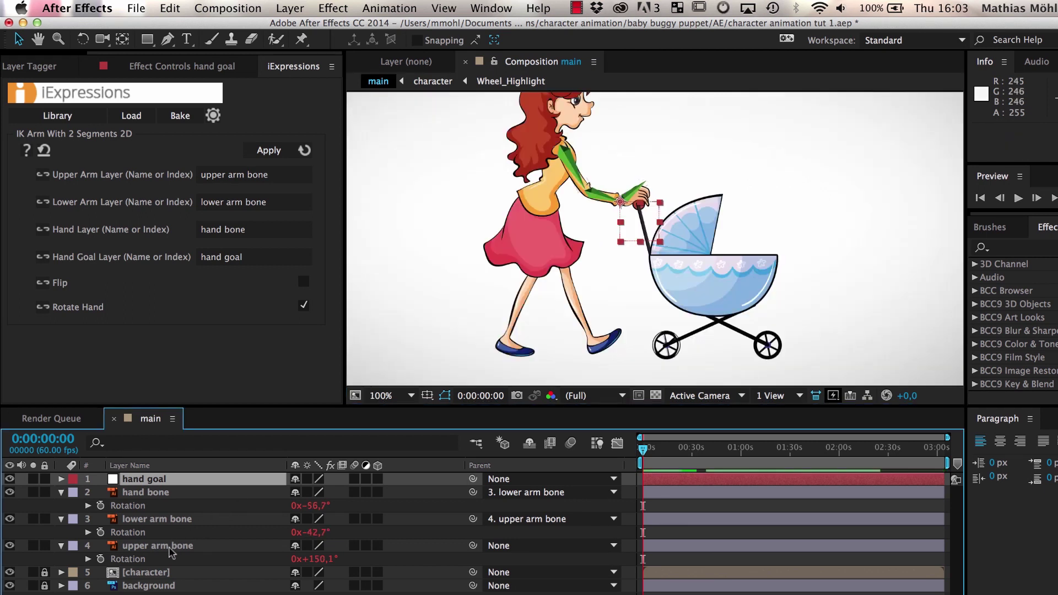
# Step: Duplicate the upper arm, lower arm, hand bone and hand goal layers together
pyautogui.click(170, 551)
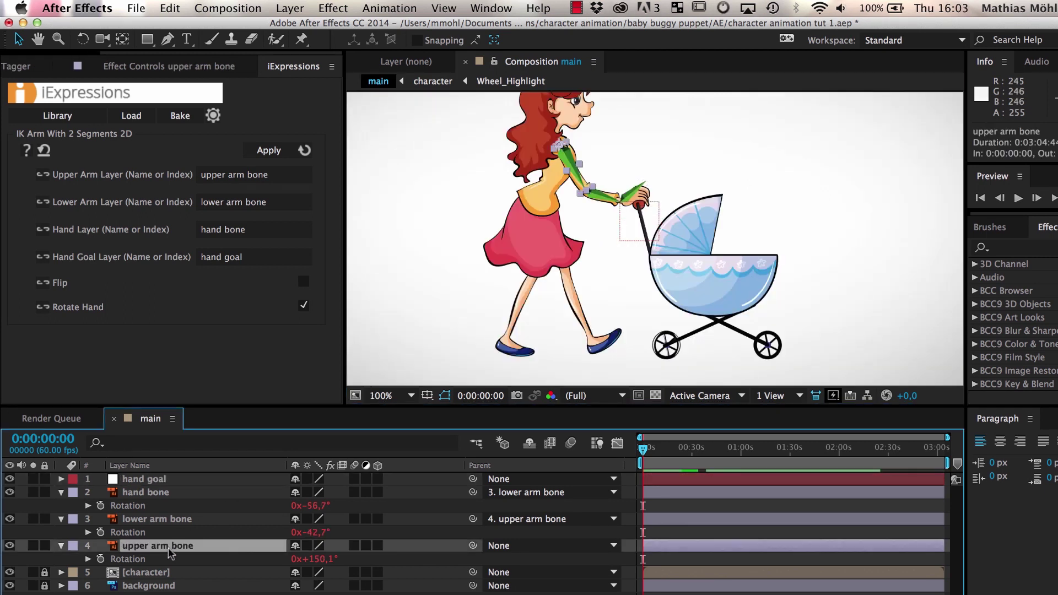
pyautogui.keyDown('shift'); pyautogui.click(167, 491); pyautogui.keyUp('shift')
pyautogui.keyDown('shift'); pyautogui.click(160, 480); pyautogui.keyUp('shift')
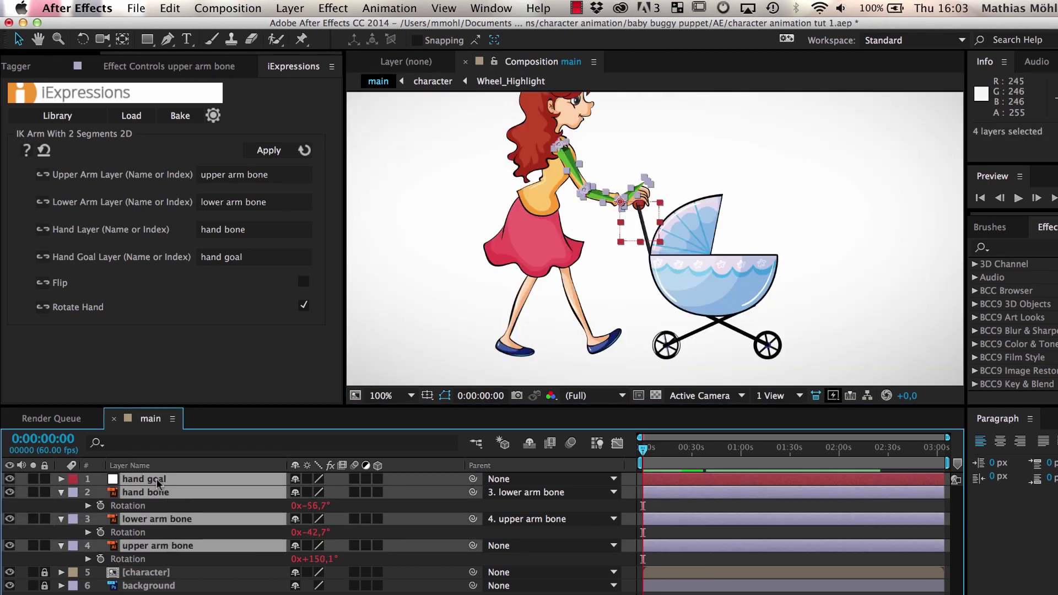
pyautogui.click(172, 8)
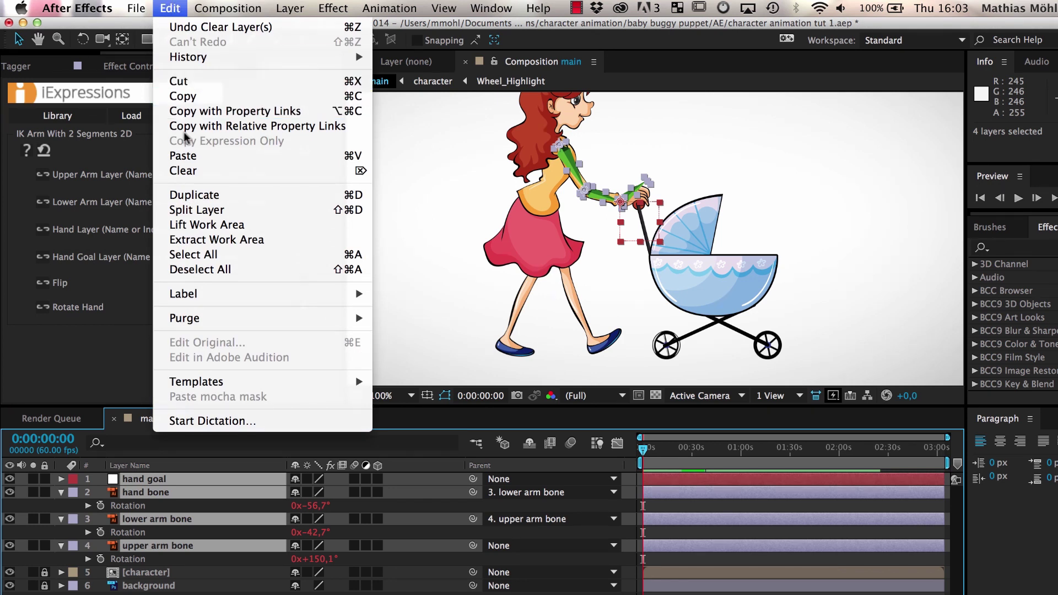
pyautogui.click(196, 196)
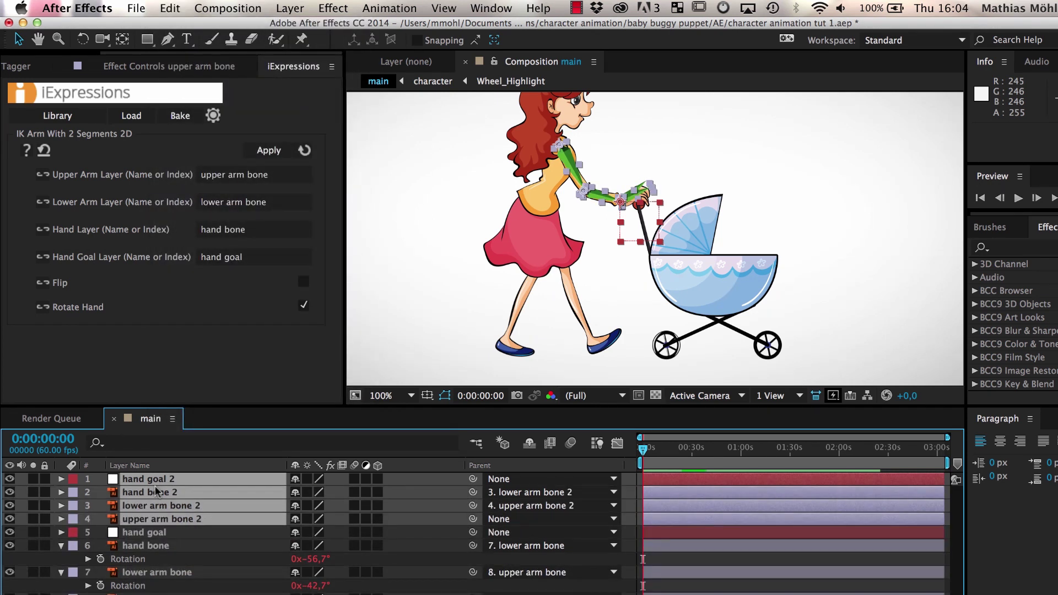
# Step: Rename the bone copies left thigh bone, left lower leg bone and left foot bone
pyautogui.click(162, 519)
pyautogui.press('Return')
pyautogui.write('left thigh bone')
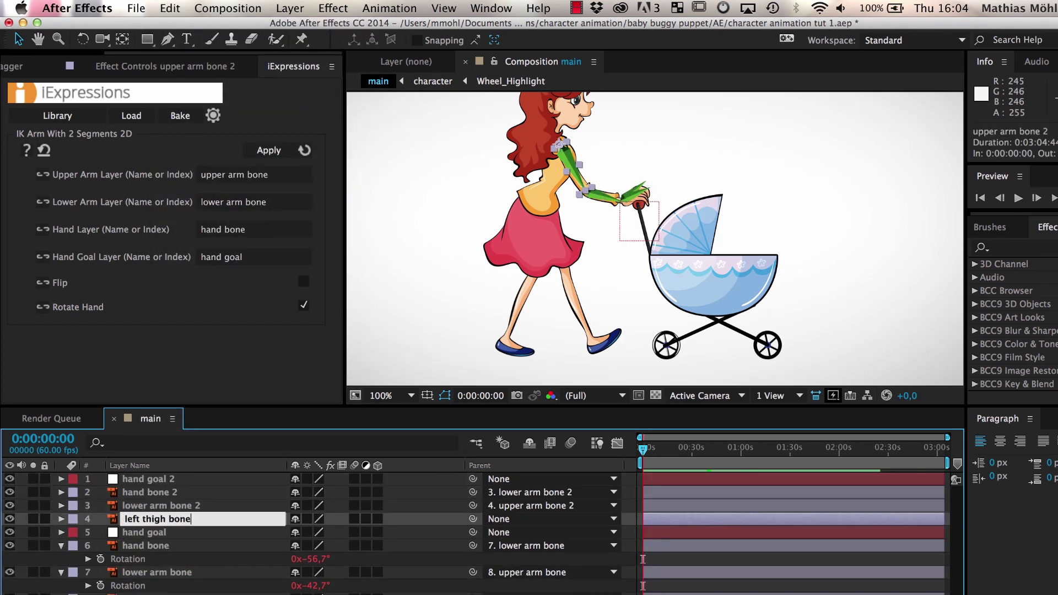
pyautogui.click(160, 505)
pyautogui.press('Return')
pyautogui.write('left lower leg bone')
pyautogui.click(160, 492)
pyautogui.press('Return')
pyautogui.write('lef')
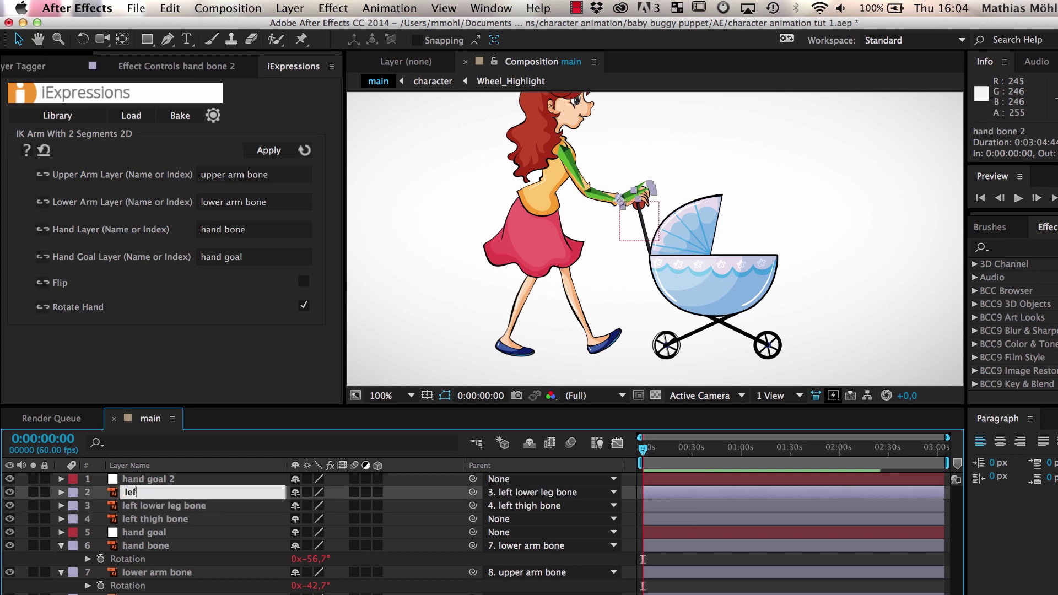
pyautogui.write('t foot bone')
pyautogui.press('Return')
# Step: Rename the copied goal null as the left leg's foot goal
pyautogui.click(160, 479)
pyautogui.press('Return')
pyautogui.write('left hand')
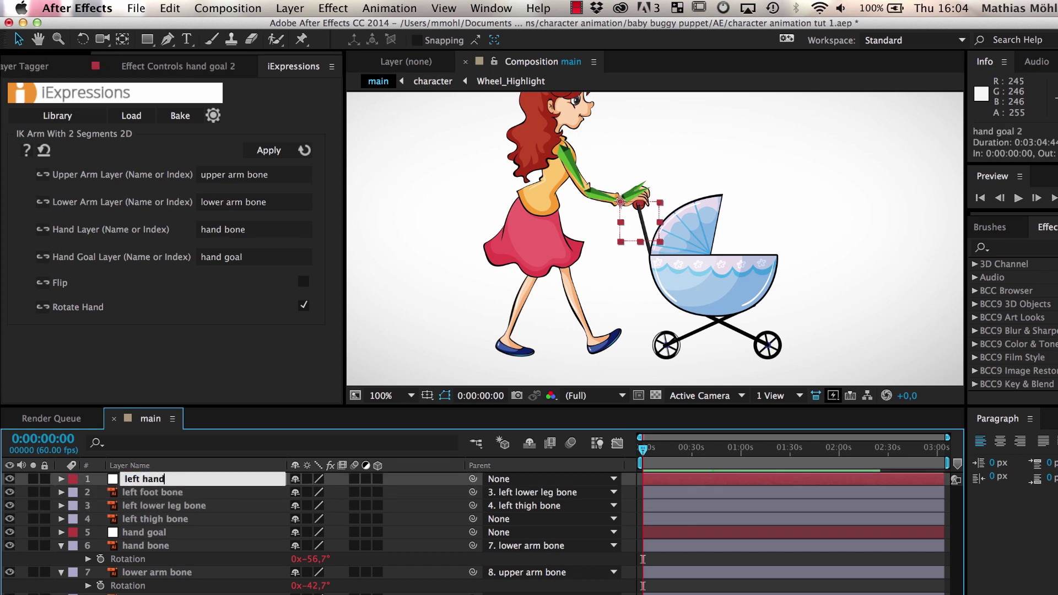
pyautogui.write(' goal')
pyautogui.press('Return')
# Step: Move the left thigh bone from the shoulder to the hip and the foot goal onto the left foot
pyautogui.click(560, 146)
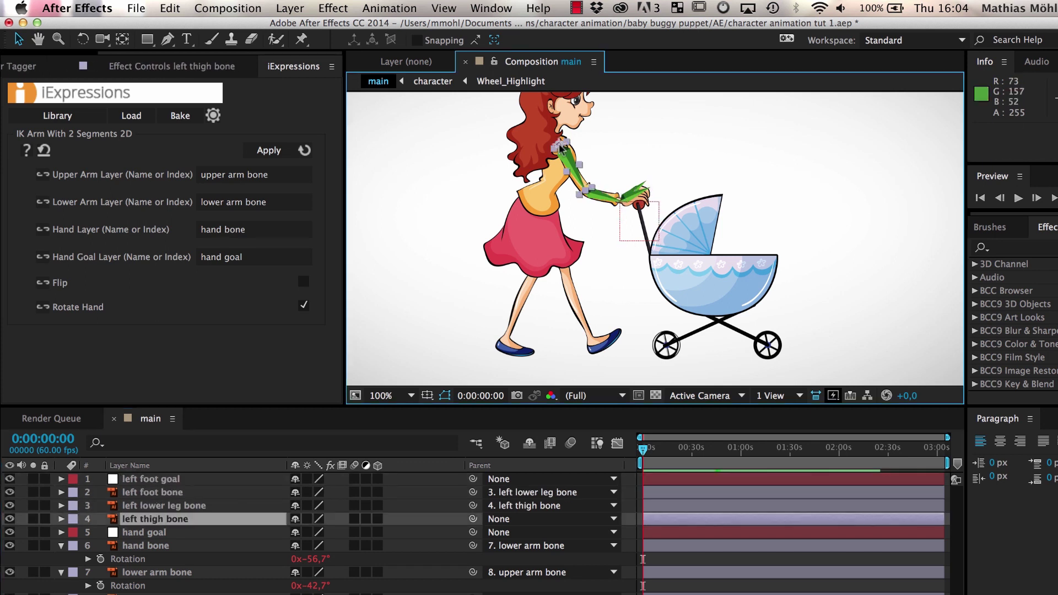
pyautogui.click(158, 521)
pyautogui.moveTo(561, 148); pyautogui.dragTo(535, 224)
pyautogui.press('Return')
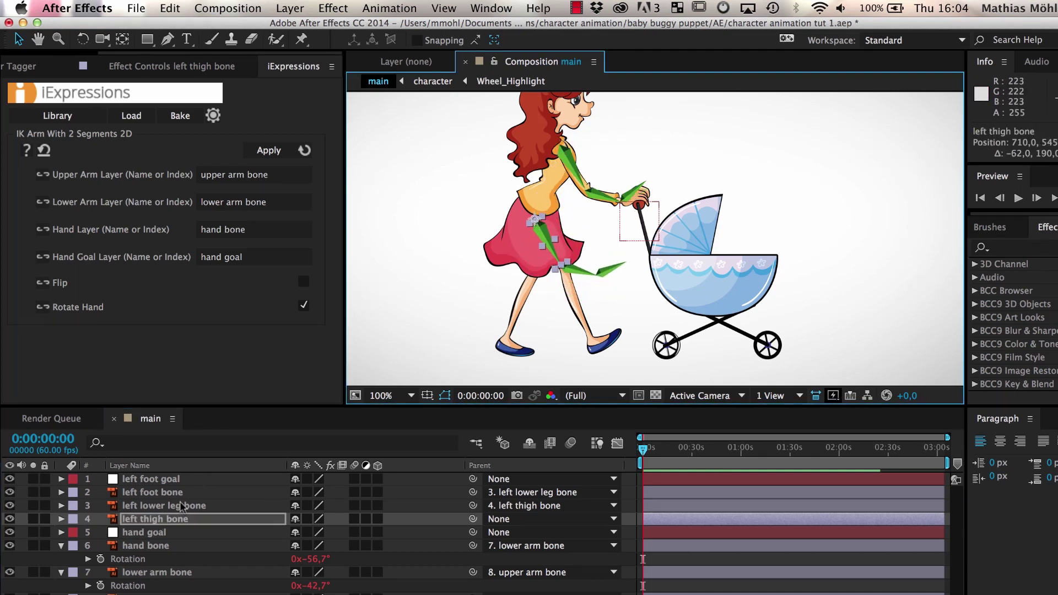
pyautogui.click(157, 480)
pyautogui.moveTo(622, 205); pyautogui.dragTo(504, 347)
pyautogui.press('Return')
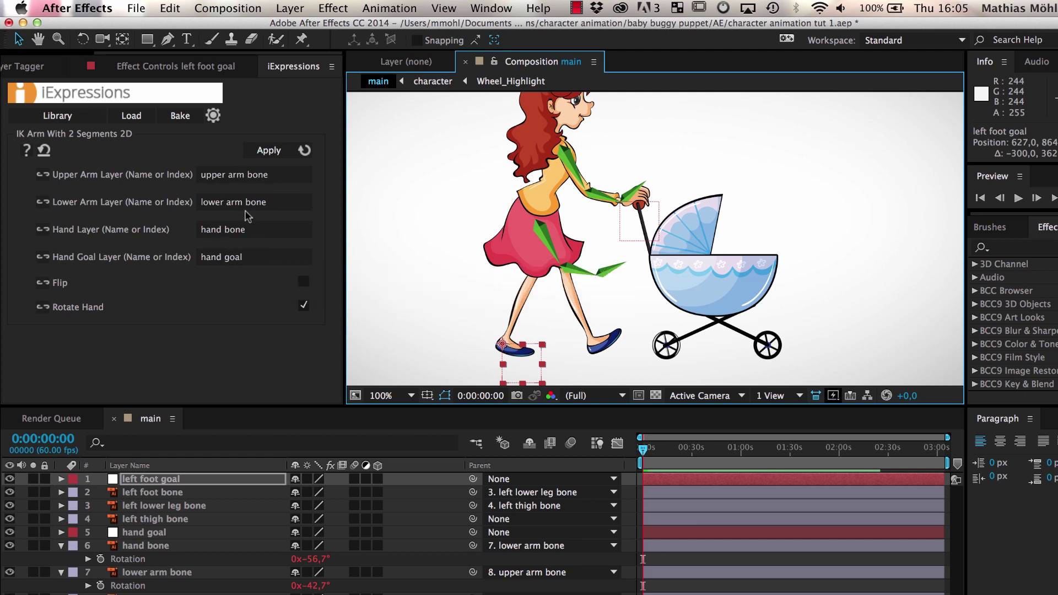
# Step: Set the IK fields to left thigh bone, left lower leg bone, left foot bone and left foot goal
pyautogui.doubleClick(241, 176)
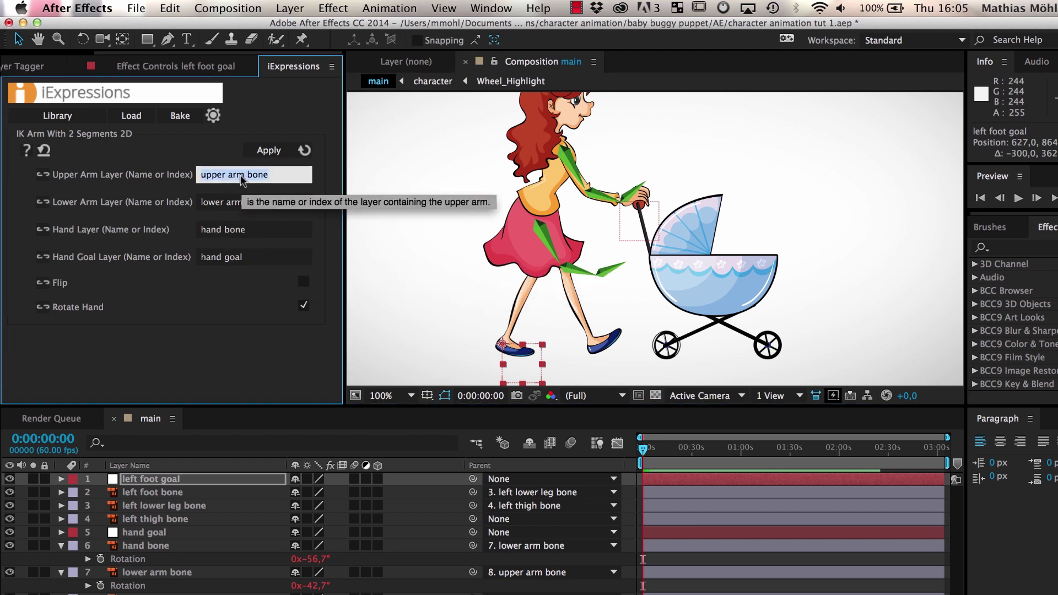
pyautogui.press('Tab')
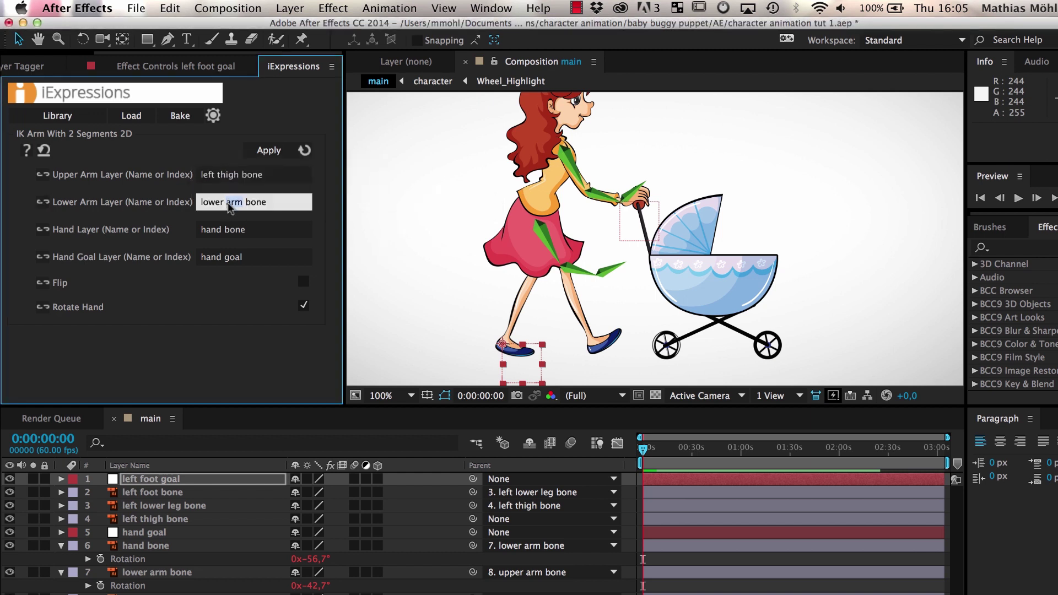
pyautogui.write('left')
pyautogui.press('Tab')
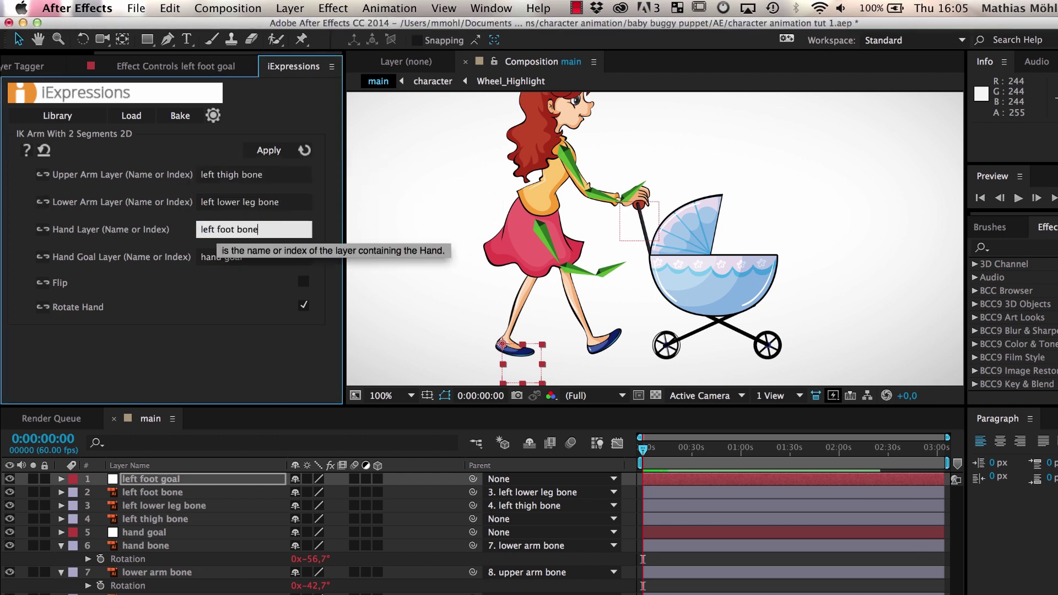
pyautogui.press('Tab')
pyautogui.write('left foot goal')
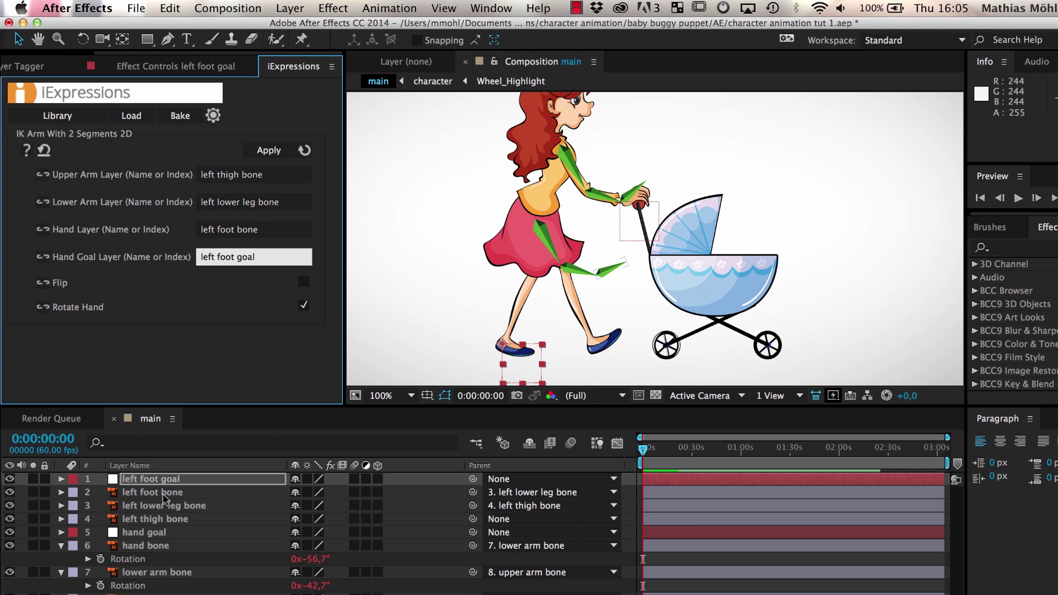
# Step: Apply the IK expression to the three left leg bones and pull the foot goal up to bend the leg
pyautogui.click(163, 497)
pyautogui.keyDown('shift'); pyautogui.click(167, 521); pyautogui.keyUp('shift')
pyautogui.click(275, 152)
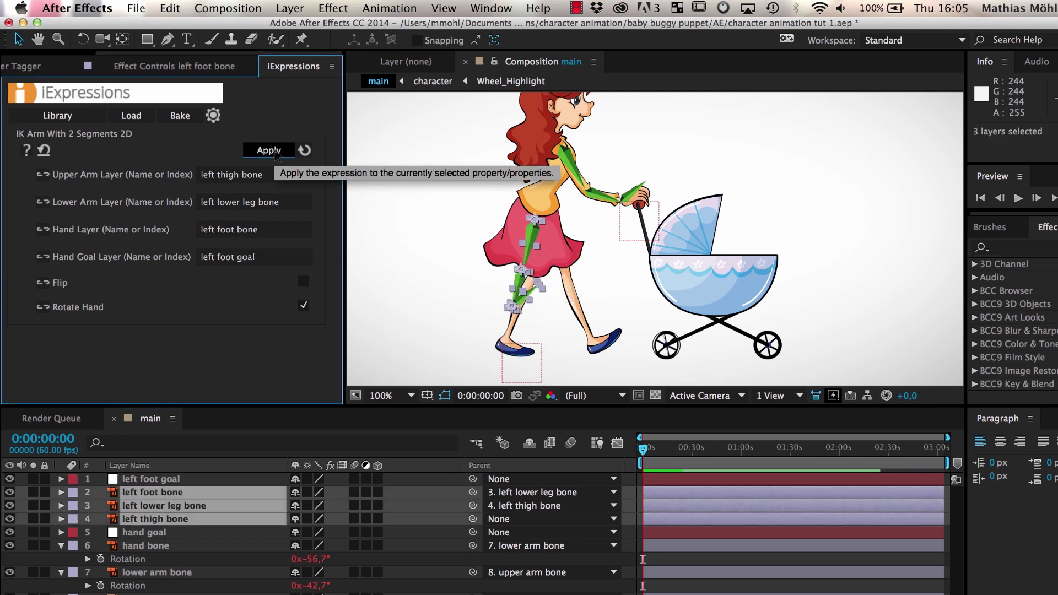
pyautogui.moveTo(501, 378); pyautogui.dragTo(525, 301)
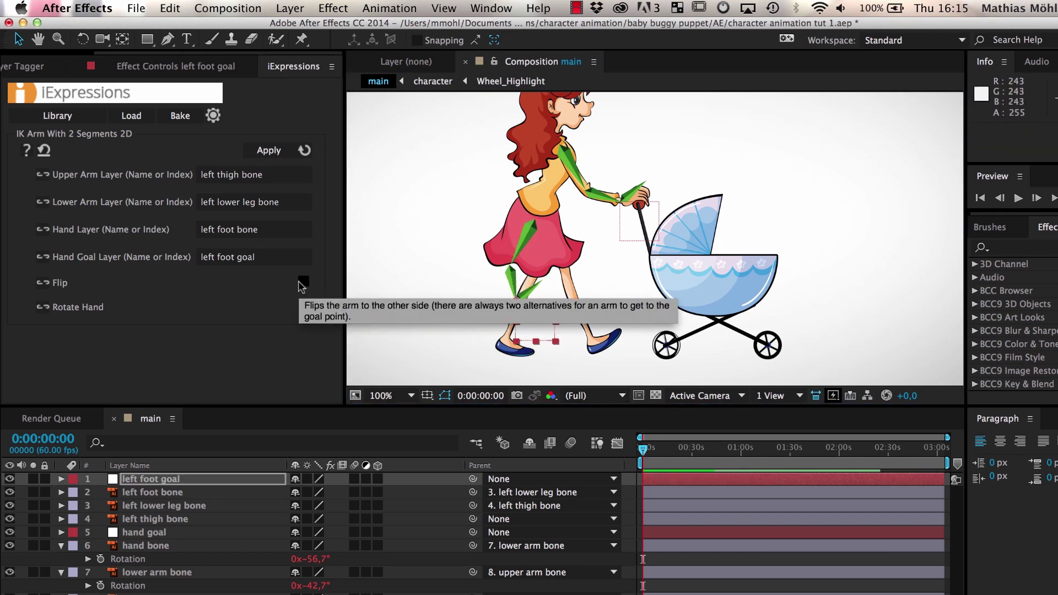
# Step: Flip the IK bend direction, reapply it to the leg bones, and move the foot goal right
pyautogui.click(303, 283)
pyautogui.click(172, 491)
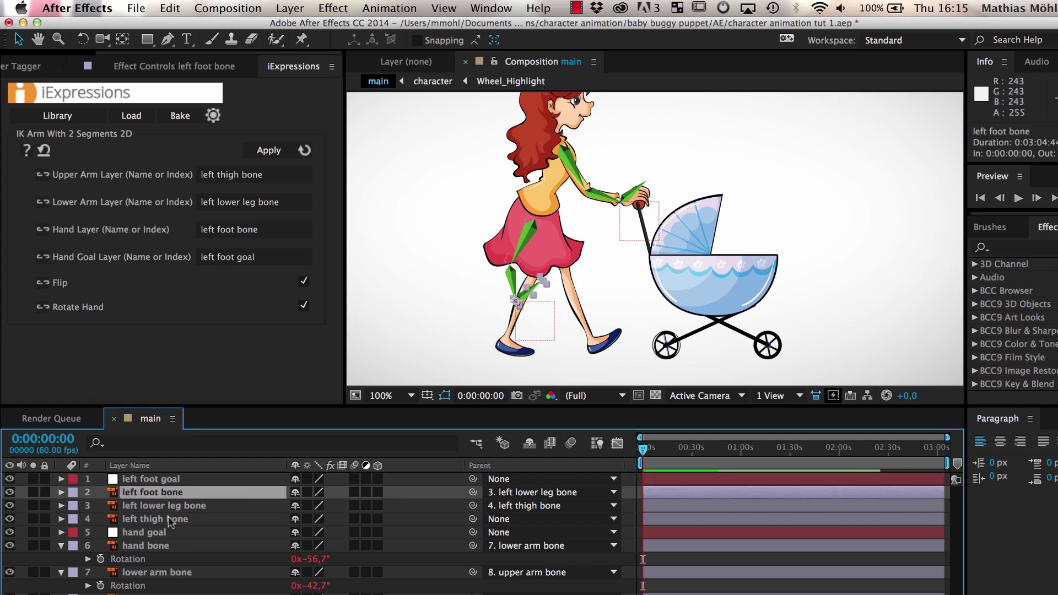
pyautogui.keyDown('shift'); pyautogui.click(174, 519); pyautogui.keyUp('shift')
pyautogui.click(270, 151)
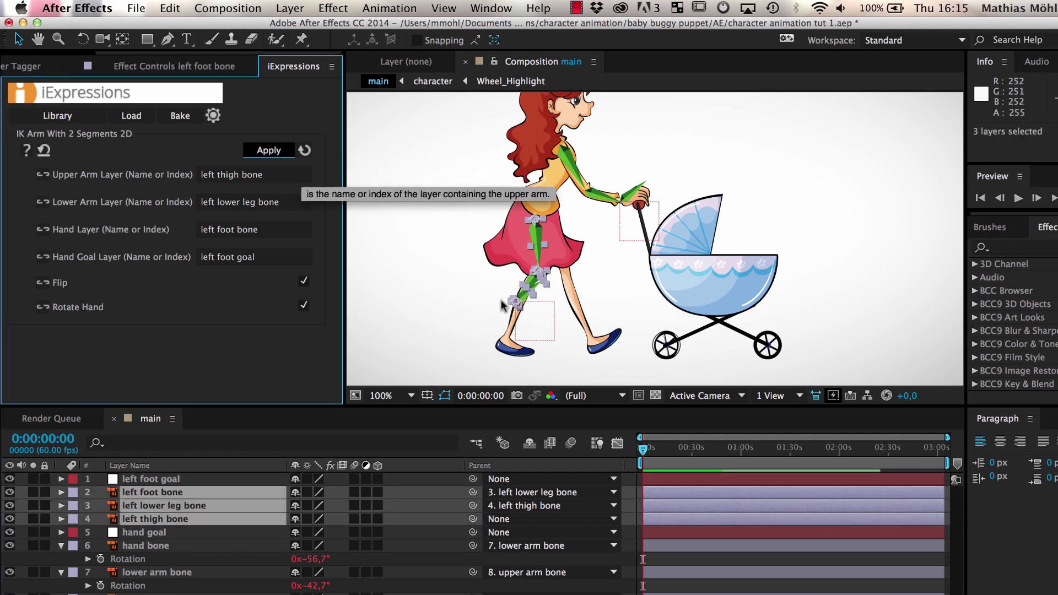
pyautogui.moveTo(518, 304); pyautogui.dragTo(582, 294)
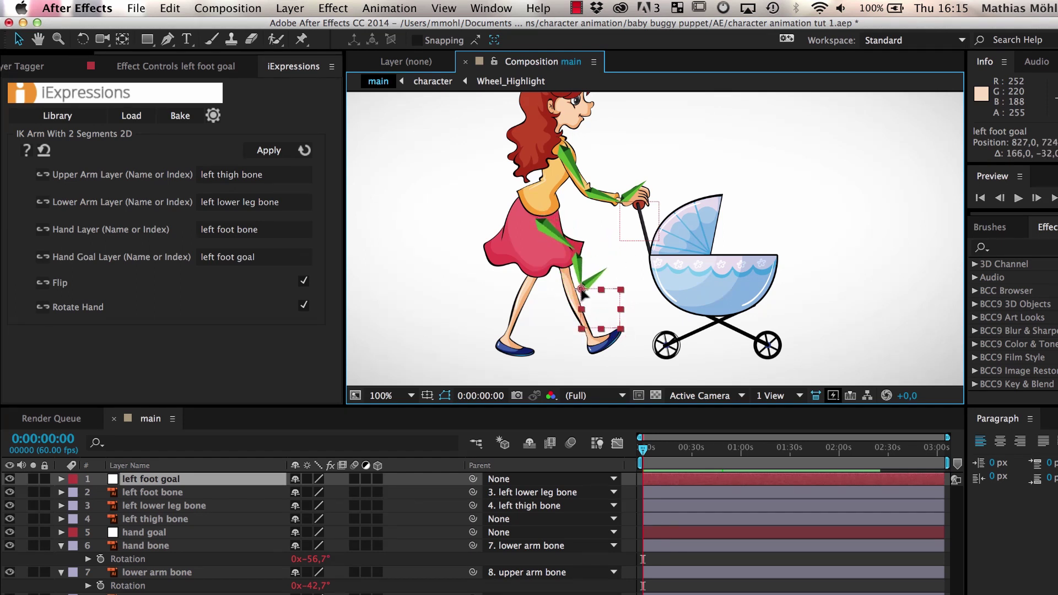
# Step: Rotate the left foot bone to about -55° and move the foot goal to test the leg
pyautogui.click(164, 498)
pyautogui.press('r')
pyautogui.click(346, 505)
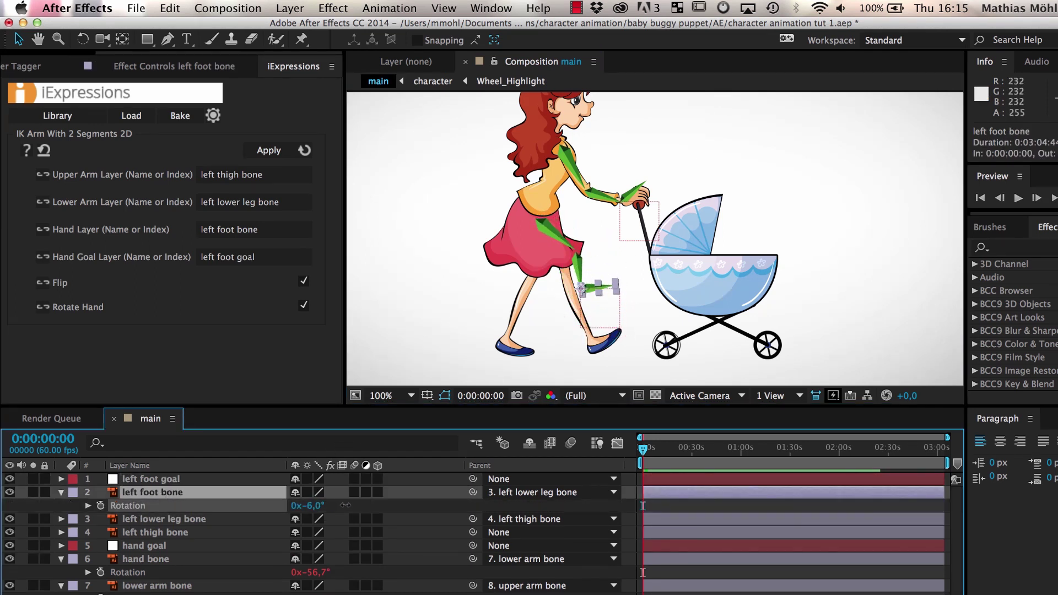
pyautogui.moveTo(363, 498); pyautogui.dragTo(341, 498)
pyautogui.click(166, 479)
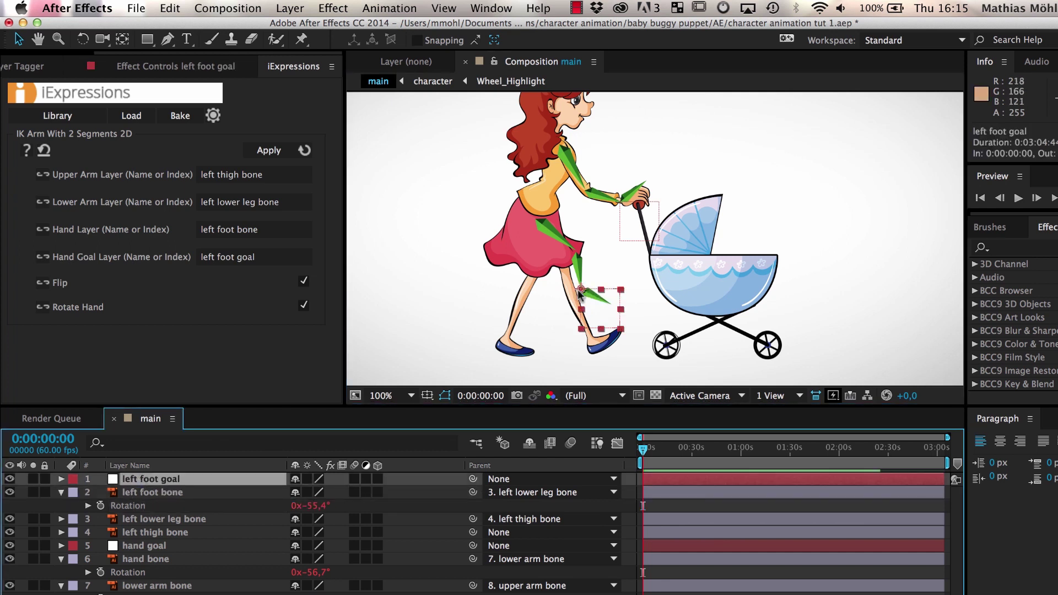
pyautogui.moveTo(579, 294); pyautogui.dragTo(563, 311)
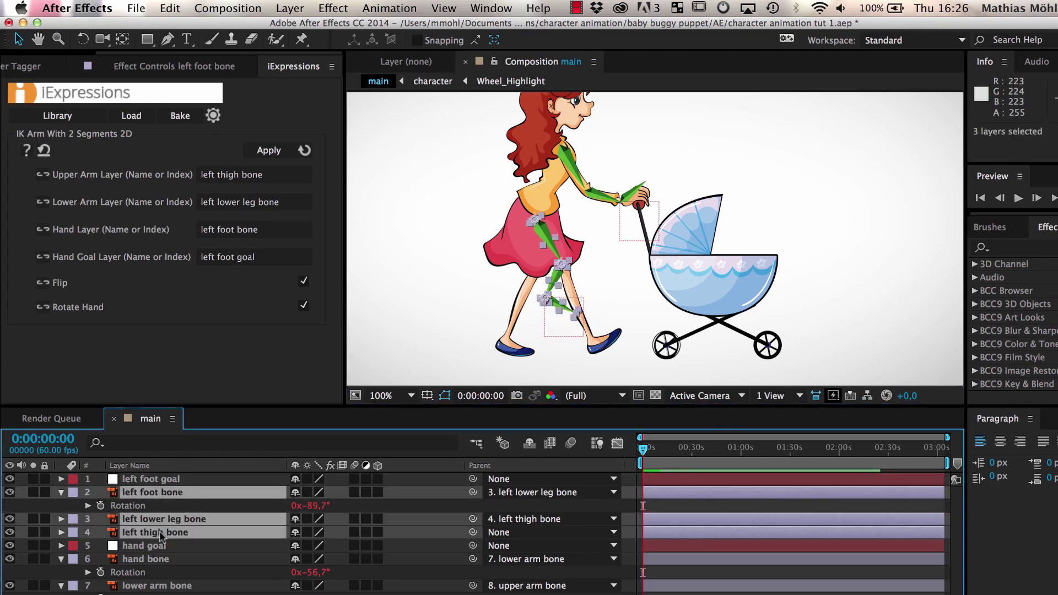
# Step: Rescale the lower leg and foot bones to fit the drawn leg and move the foot goal down to the foot
pyautogui.press('s')
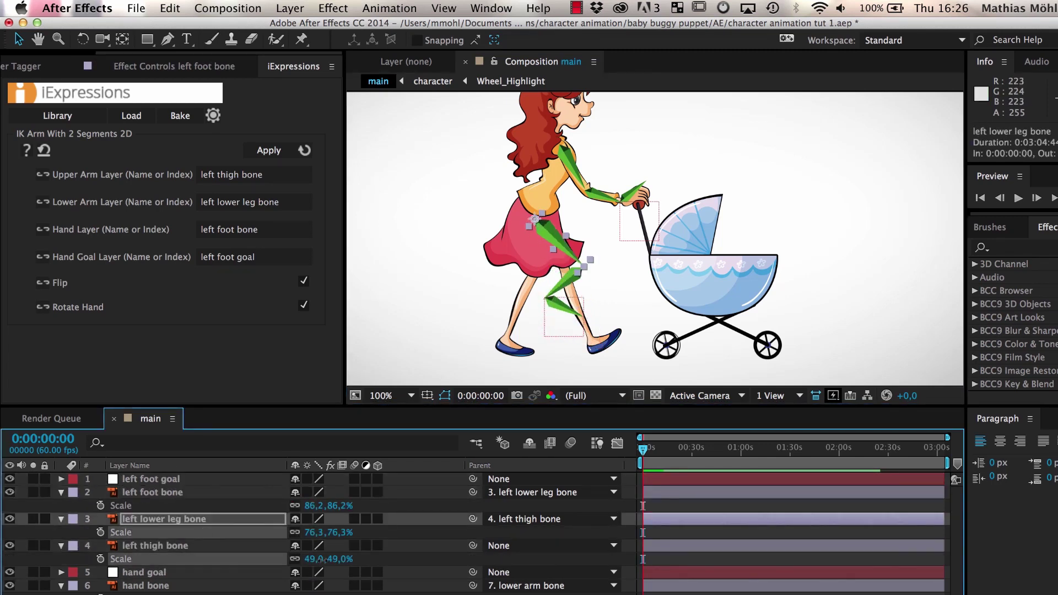
pyautogui.moveTo(322, 559); pyautogui.dragTo(308, 506)
pyautogui.click(563, 317)
pyautogui.moveTo(535, 224); pyautogui.dragTo(535, 220)
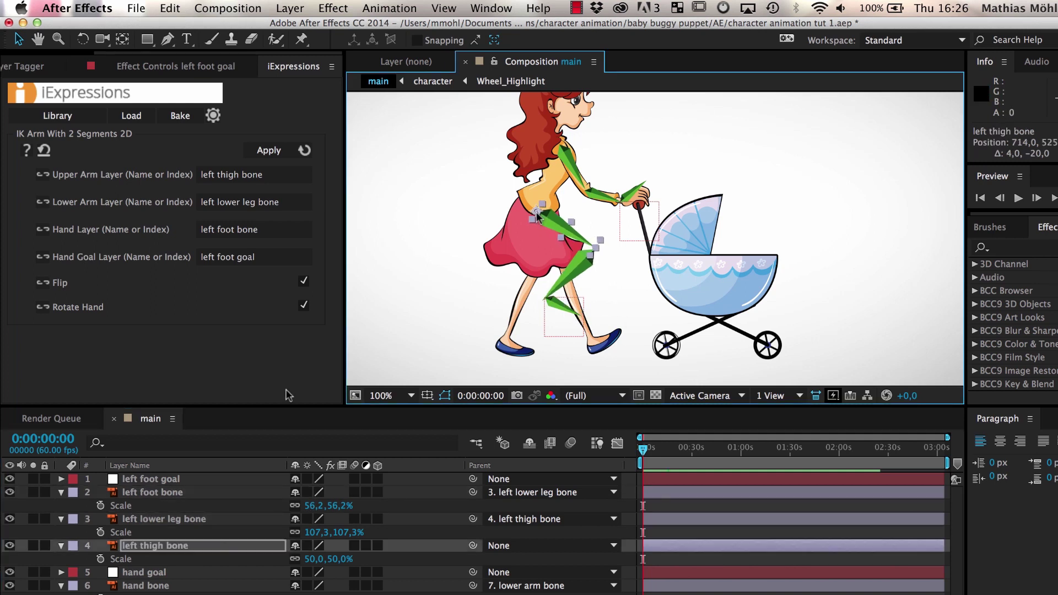
pyautogui.moveTo(564, 317); pyautogui.dragTo(523, 362)
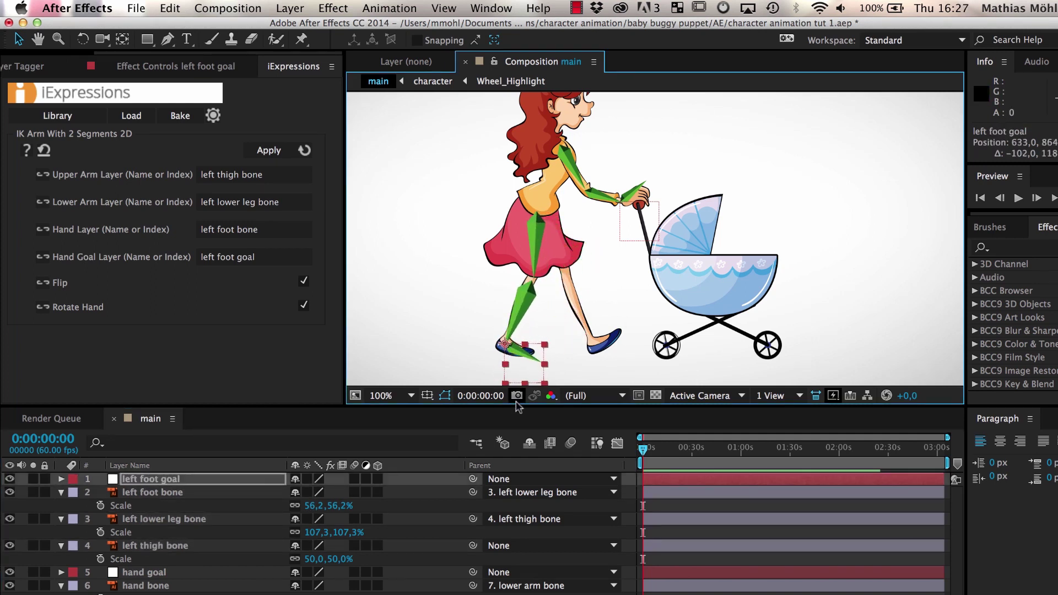
# Step: Rotate the left foot bone to about -106°, then duplicate the four leg layers and move them to the top
pyautogui.click(167, 496)
pyautogui.moveTo(317, 506); pyautogui.dragTo(306, 506)
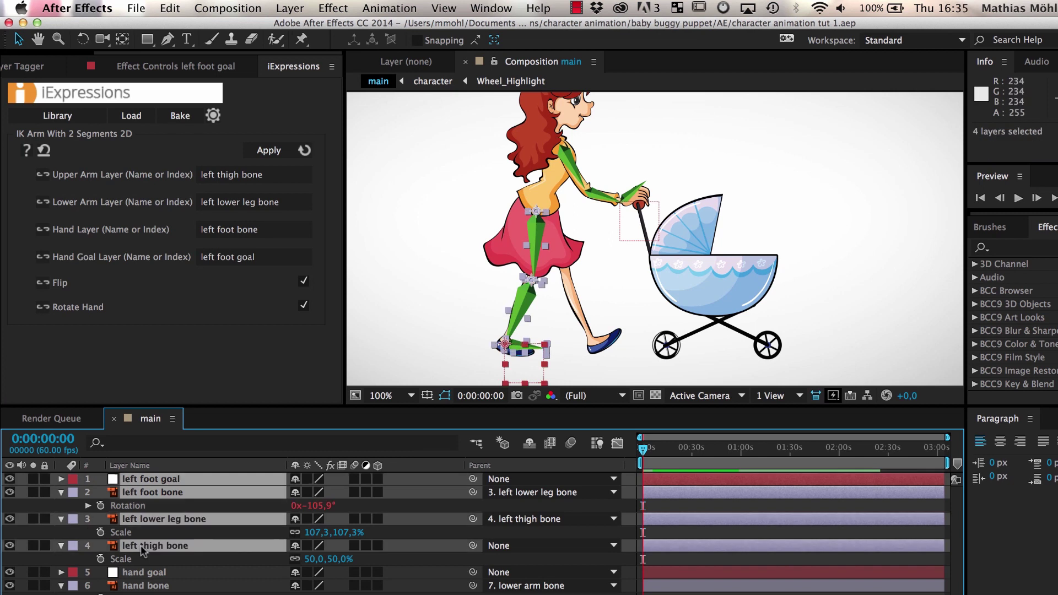
pyautogui.hotkey('ctrl', 'd')
pyautogui.moveTo(157, 518); pyautogui.dragTo(157, 487)
# Step: Rename the copied foot goal layer to 'right foot goal'
pyautogui.click(157, 480)
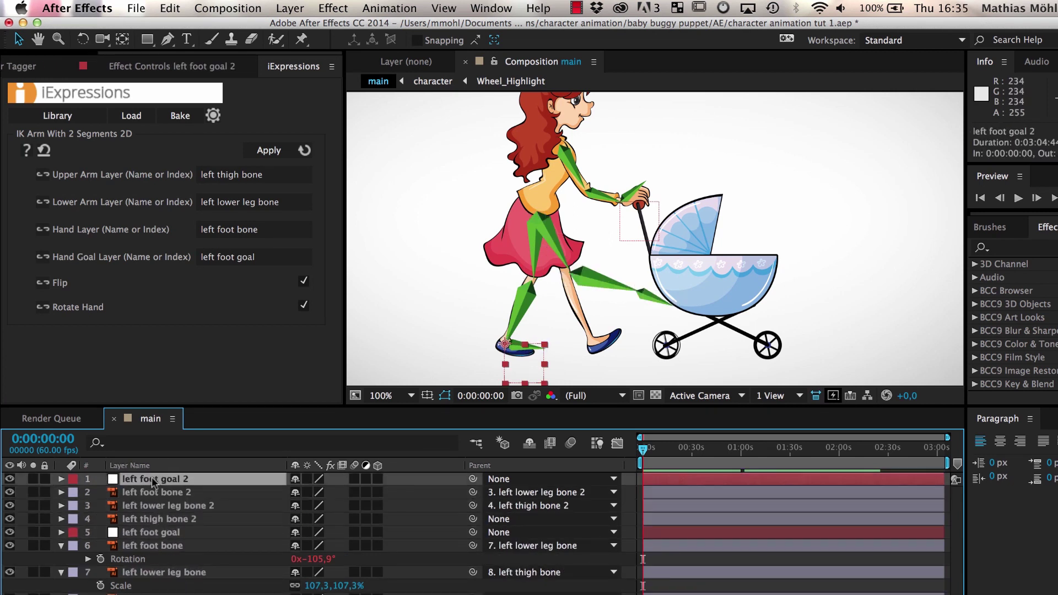
pyautogui.press('Return')
pyautogui.write('right foot goal')
pyautogui.press('Return')
# Step: Rename the copied foot, lower leg and thigh bone layers from 'left' to 'right'
pyautogui.click(143, 494)
pyautogui.press('Return')
pyautogui.write('right')
pyautogui.press('End')
pyautogui.press('BackSpace')
pyautogui.press('BackSpace')
pyautogui.press('Tab')
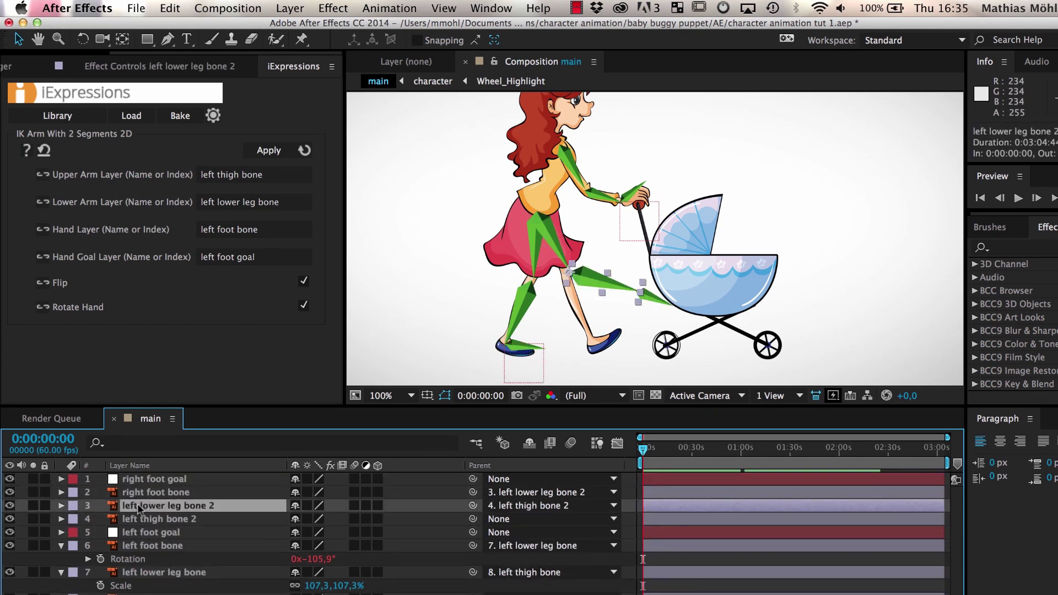
pyautogui.press('End')
pyautogui.press('BackSpace')
pyautogui.press('BackSpace')
pyautogui.press('Home')
pyautogui.press('Delete')
pyautogui.press('Delete')
pyautogui.press('Delete')
pyautogui.press('Delete')
pyautogui.write('right')
pyautogui.press('Tab')
pyautogui.write('right')
pyautogui.press('End')
pyautogui.press('BackSpace')
pyautogui.press('BackSpace')
pyautogui.press('Return')
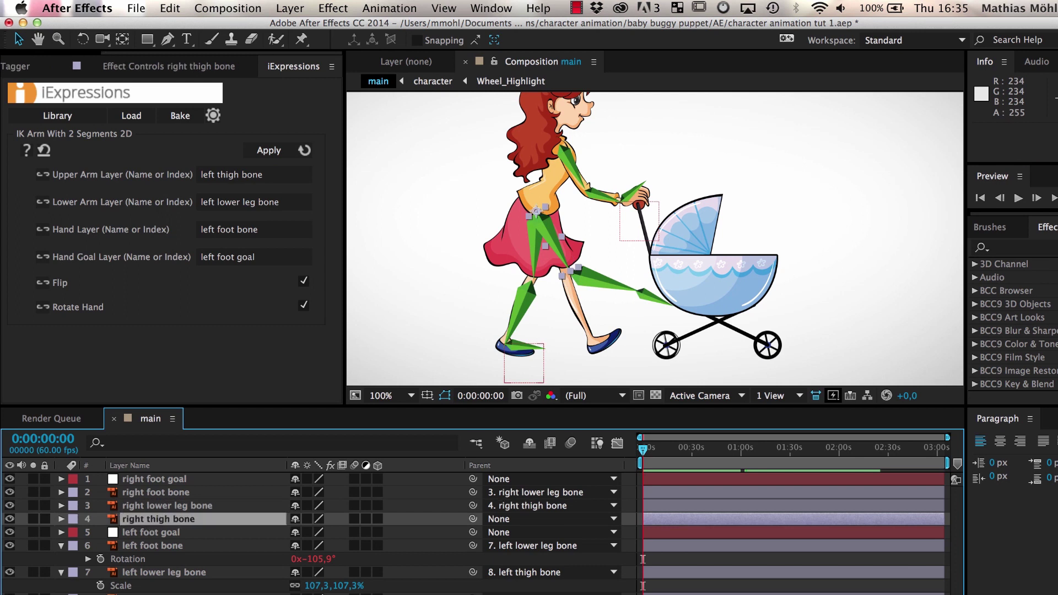
# Step: Set the iExpressions layer fields to the right-leg names, apply the IK, and place the right foot goal
pyautogui.doubleClick(210, 174)
pyautogui.write('right')
pyautogui.doubleClick(210, 202)
pyautogui.write('right')
pyautogui.click(216, 234)
pyautogui.write('right')
pyautogui.doubleClick(209, 258)
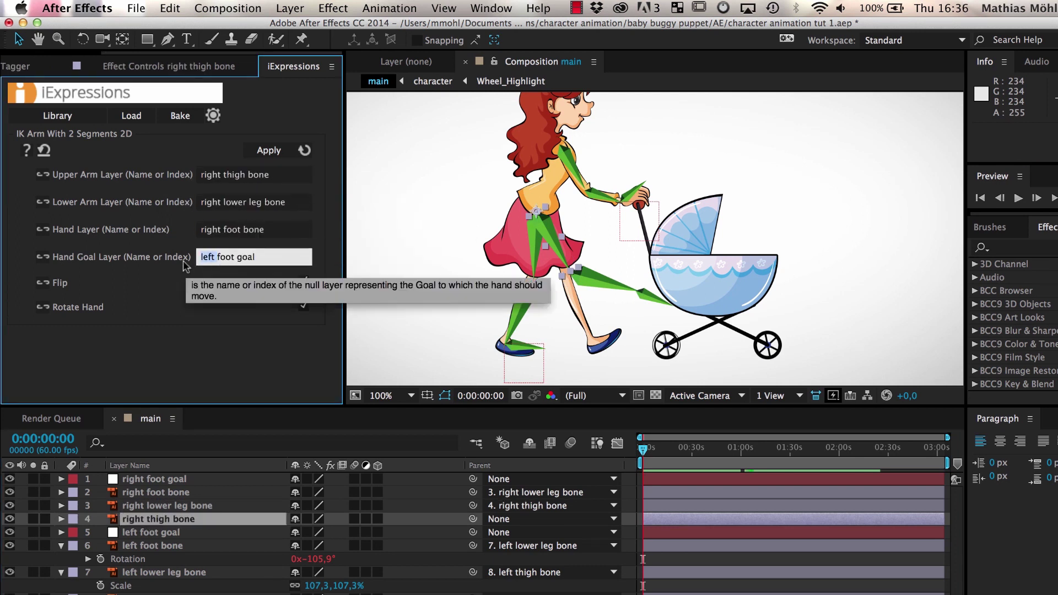
pyautogui.write('right')
pyautogui.click(269, 150)
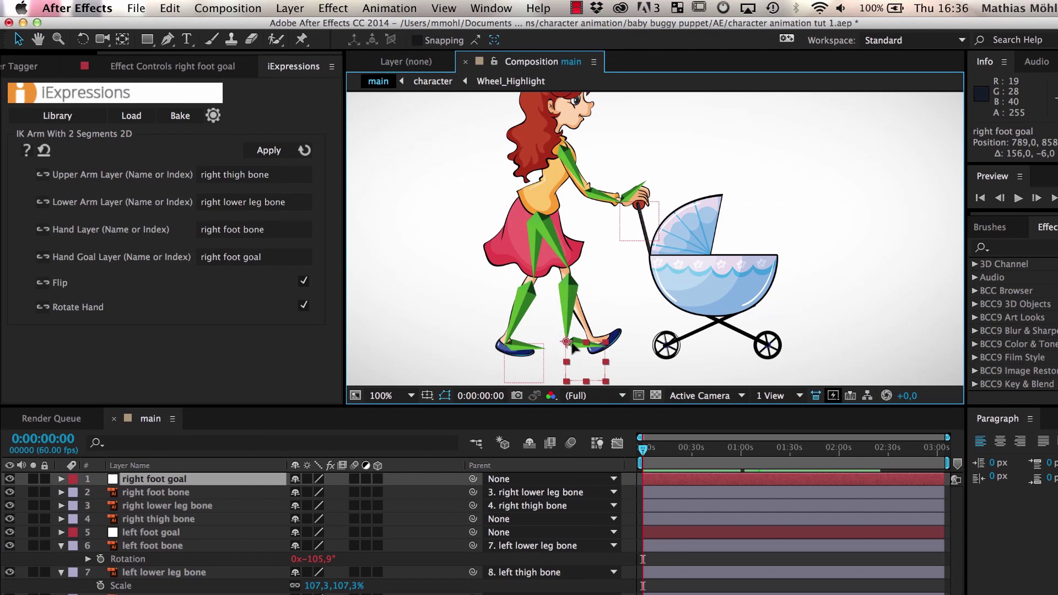
pyautogui.moveTo(585, 364); pyautogui.dragTo(588, 343)
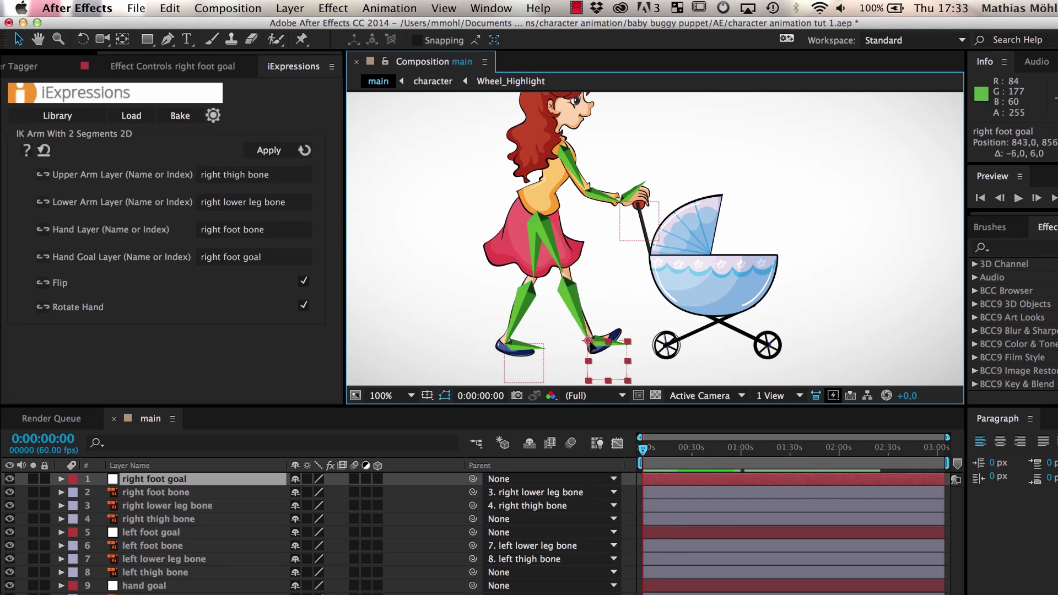
pyautogui.press('Return')
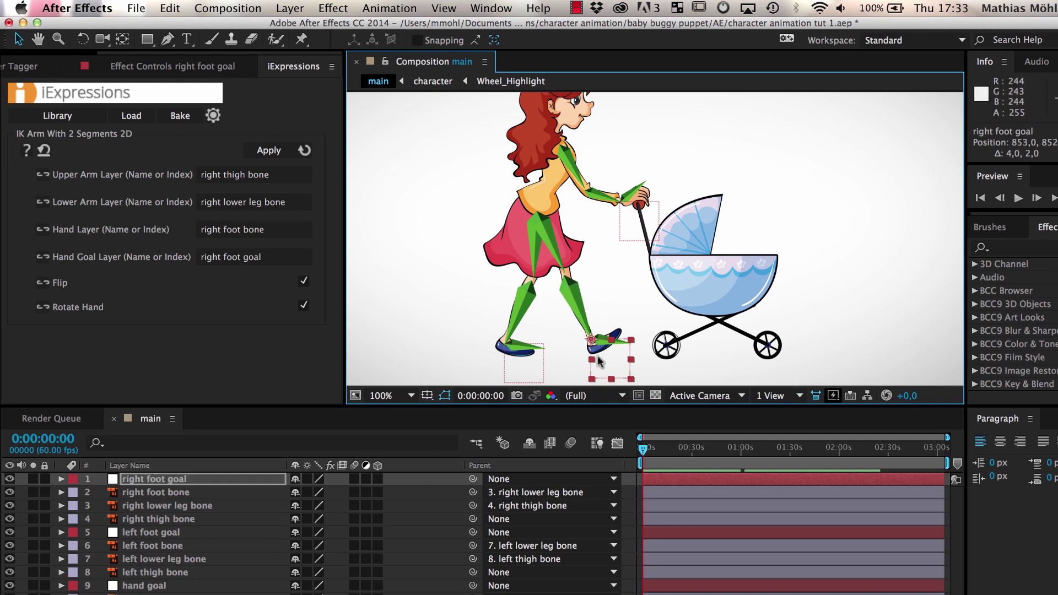
# Step: Add a null object named 'body' and move it onto the torso
pyautogui.click(291, 8)
pyautogui.click(531, 100)
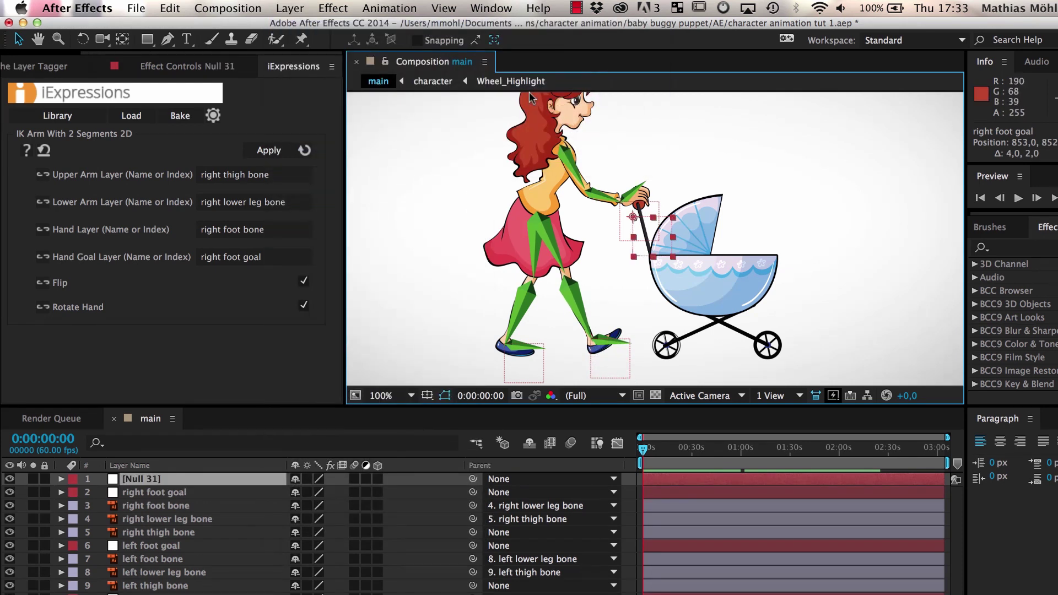
pyautogui.click(188, 481)
pyautogui.press('Return')
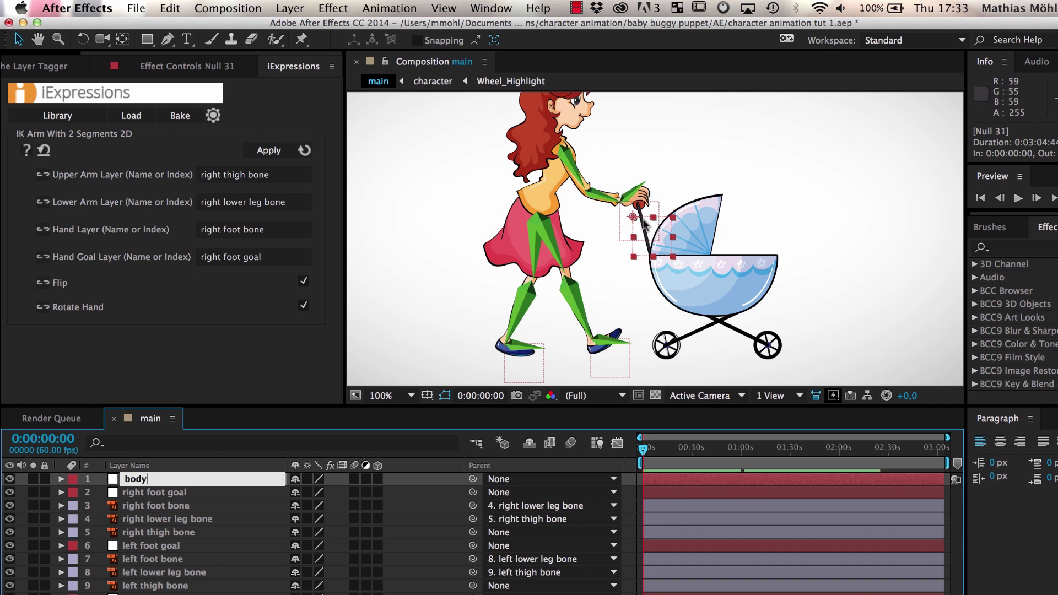
pyautogui.write('body')
pyautogui.moveTo(645, 223); pyautogui.dragTo(538, 202)
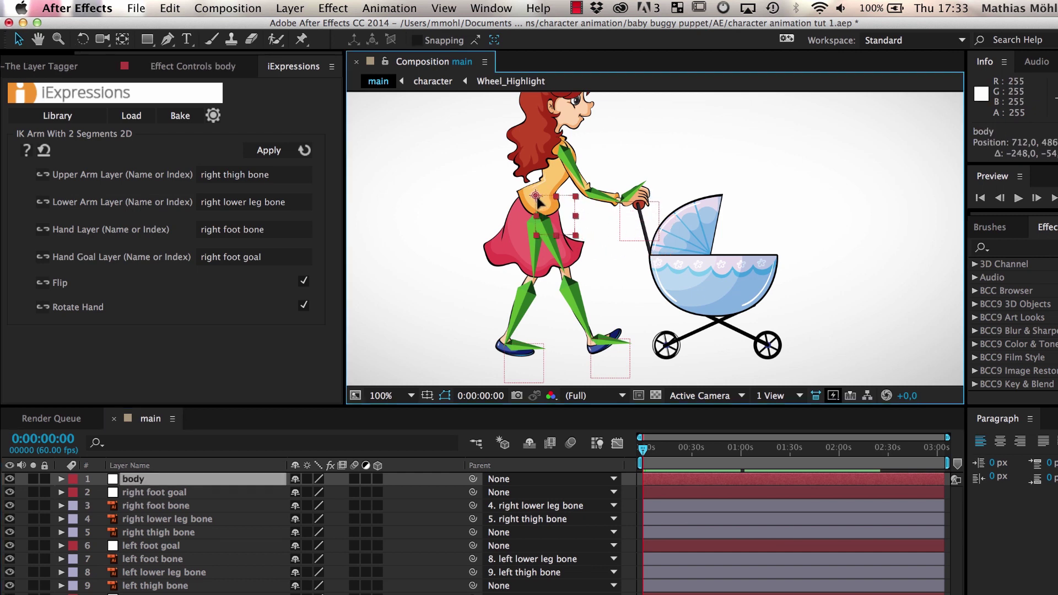
# Step: Parent both thigh bones to the body null, then lower body to test the leg bend
pyautogui.click(567, 168)
pyautogui.click(558, 252)
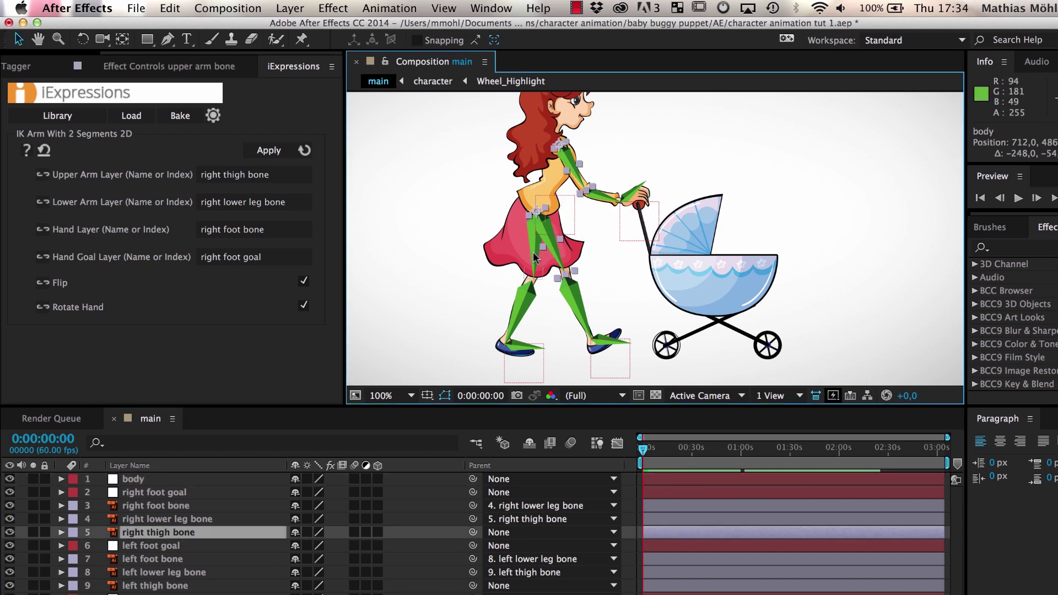
pyautogui.keyDown('shift'); pyautogui.click(538, 263); pyautogui.keyUp('shift')
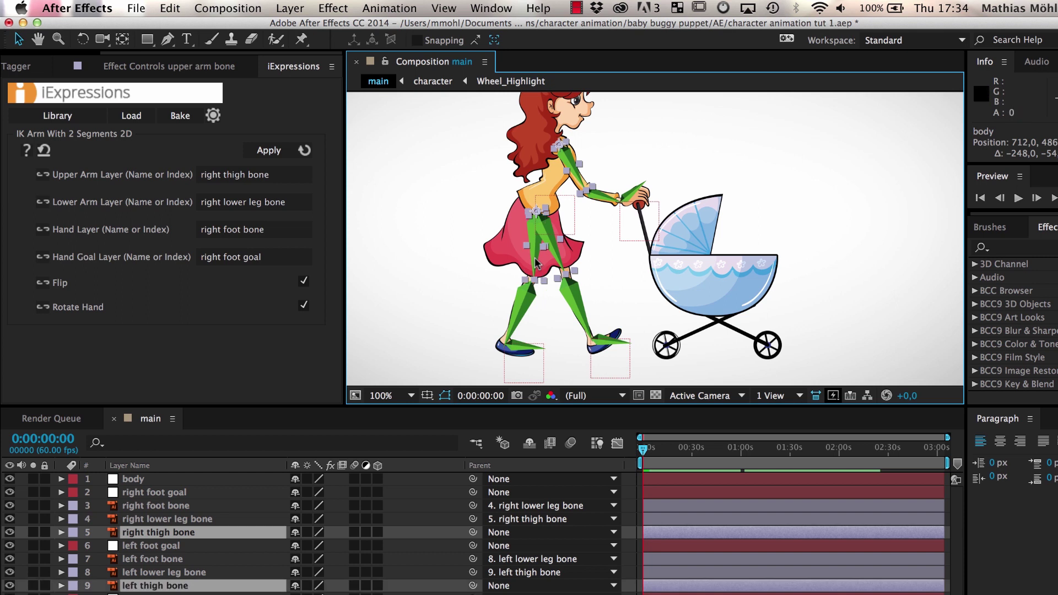
pyautogui.moveTo(473, 533); pyautogui.dragTo(307, 488)
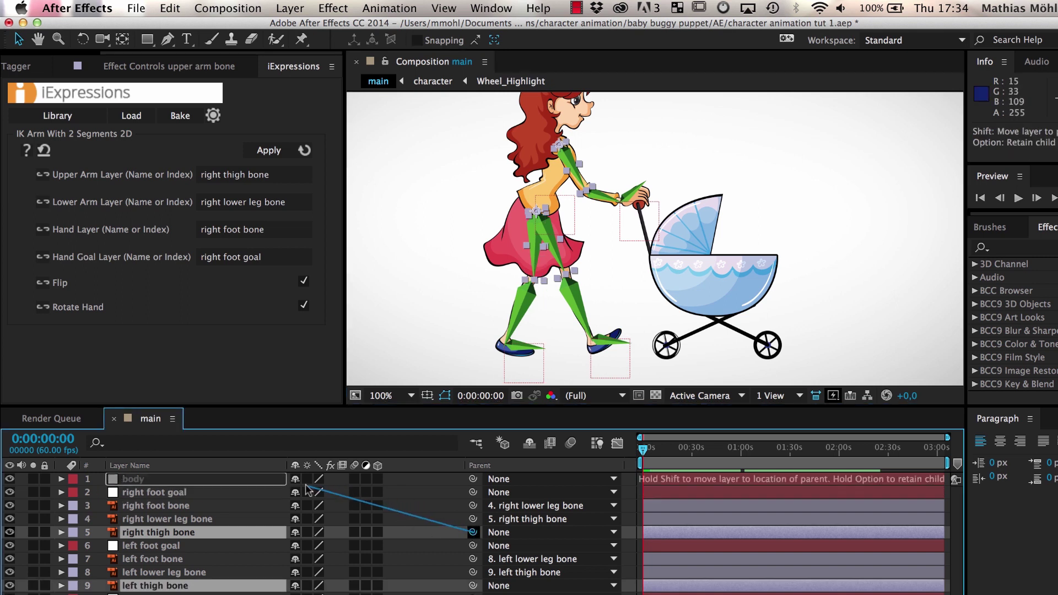
pyautogui.moveTo(240, 481); pyautogui.dragTo(240, 481)
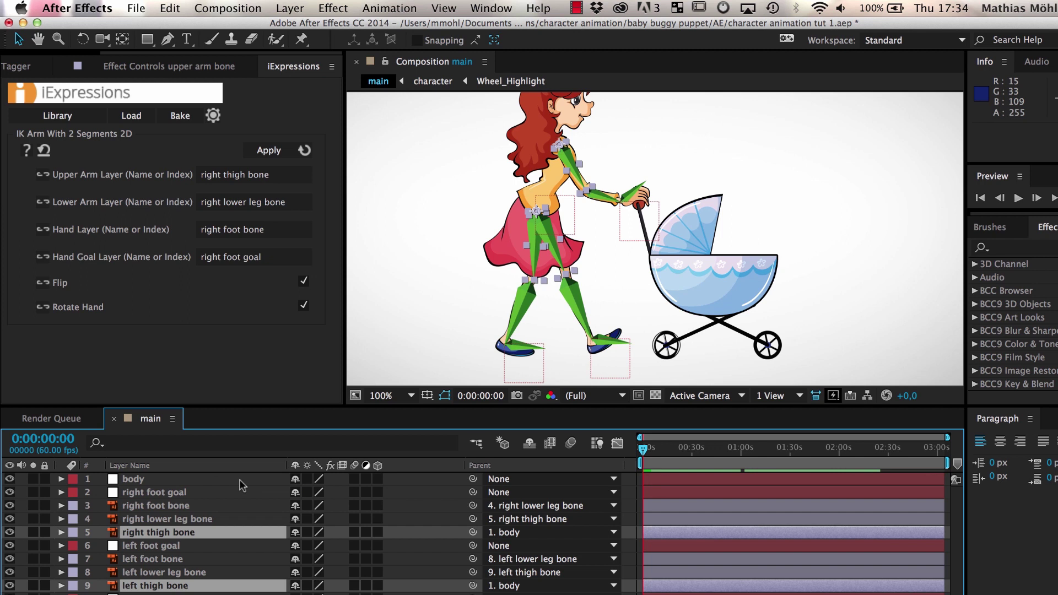
pyautogui.click(563, 202)
pyautogui.moveTo(535, 197); pyautogui.dragTo(539, 222)
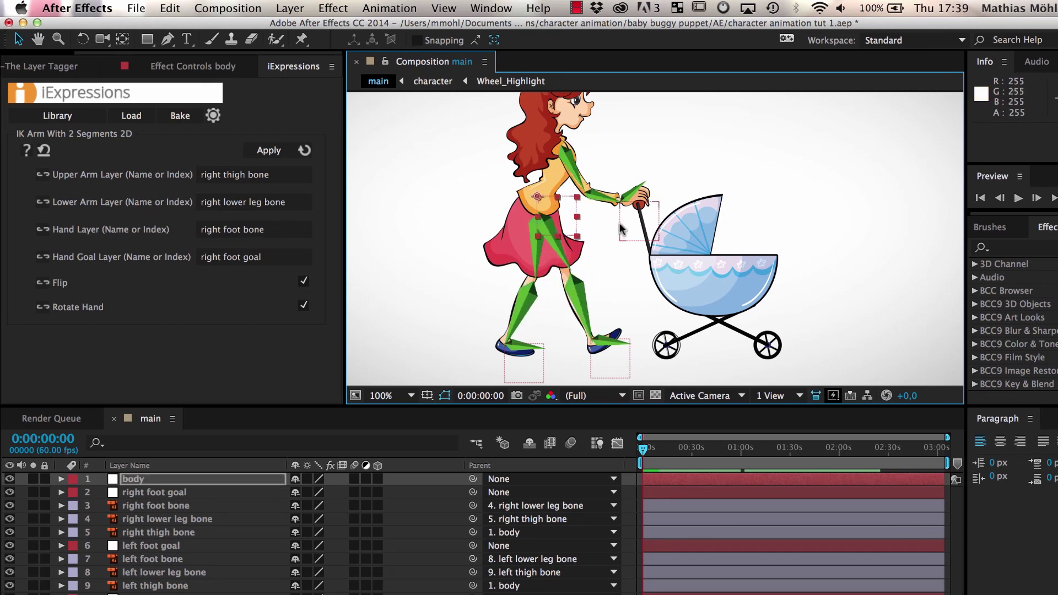
# Step: Nudge the hand goal on the buggy handle, parent it to body, and test by moving body
pyautogui.click(622, 206)
pyautogui.moveTo(621, 205); pyautogui.dragTo(624, 206)
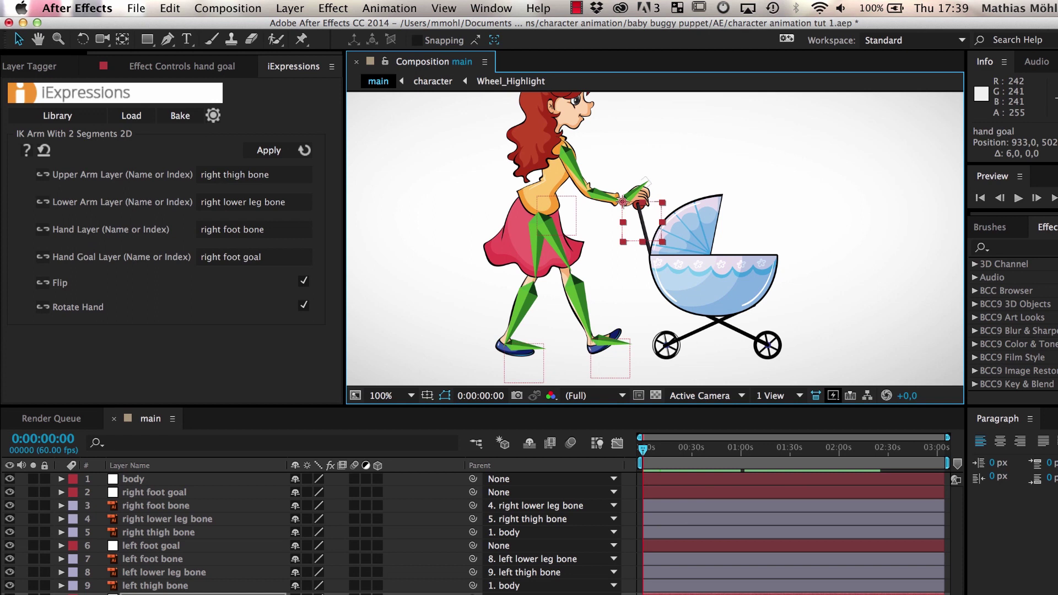
pyautogui.scroll(-1, 280, 584)
pyautogui.click(419, 583)
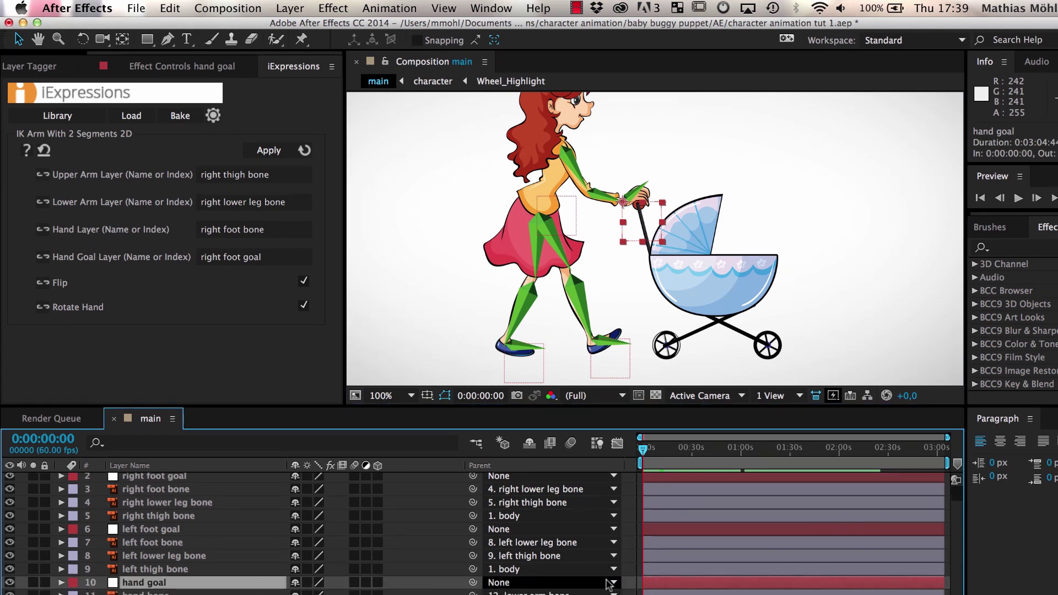
pyautogui.moveTo(473, 589); pyautogui.dragTo(155, 481)
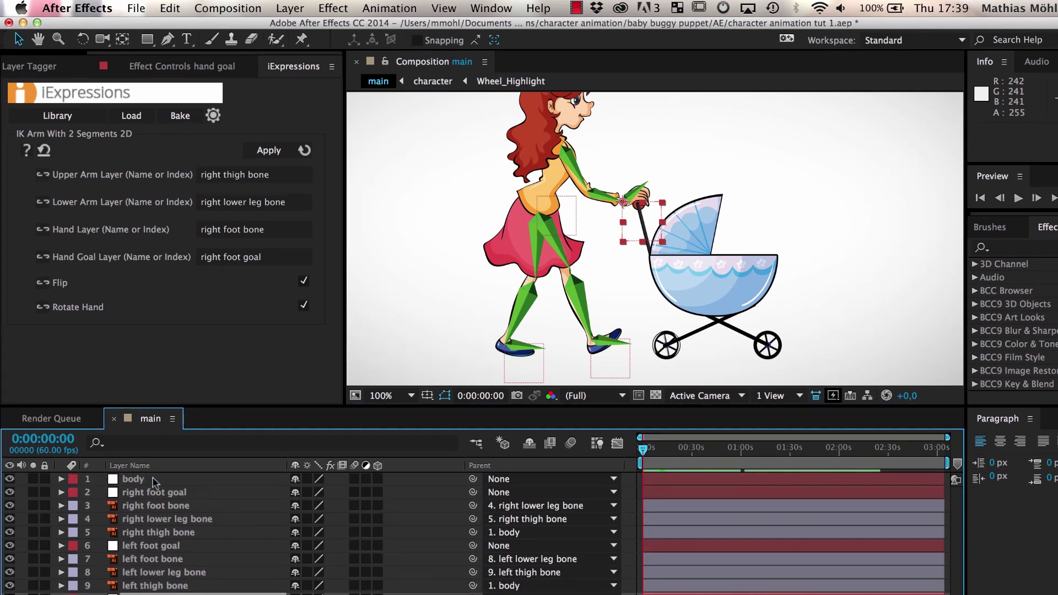
pyautogui.moveTo(543, 202)
pyautogui.mouseDown()
pyautogui.moveTo(522, 214)
pyautogui.moveTo(538, 230)
pyautogui.moveTo(535, 199)
pyautogui.mouseUp()
# Step: Set the hand goal's parent back to None and readjust the hand and right foot goals
pyautogui.scroll(-1, 294, 526)
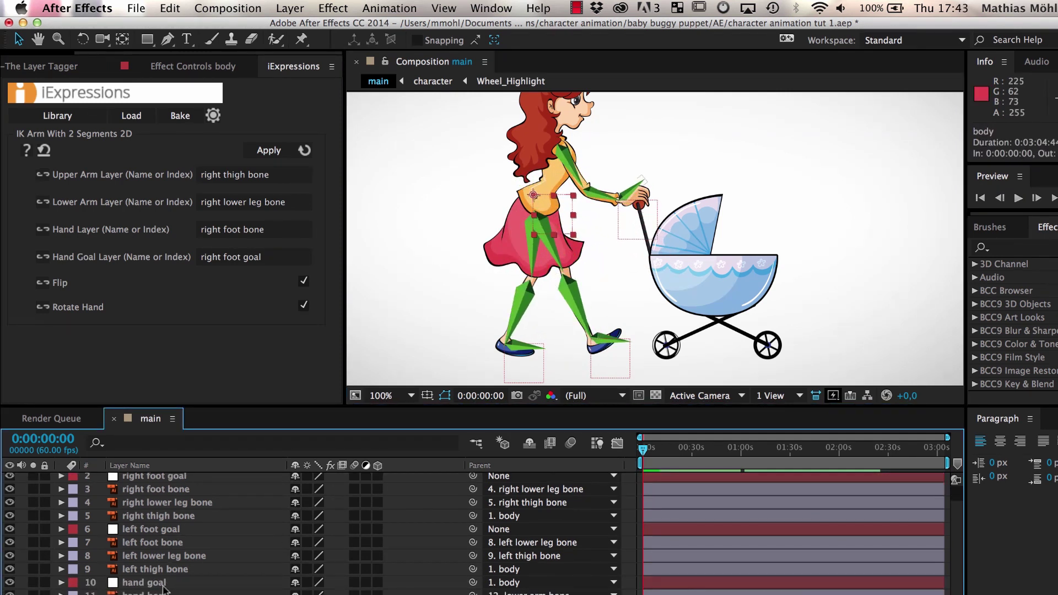
pyautogui.click(145, 583)
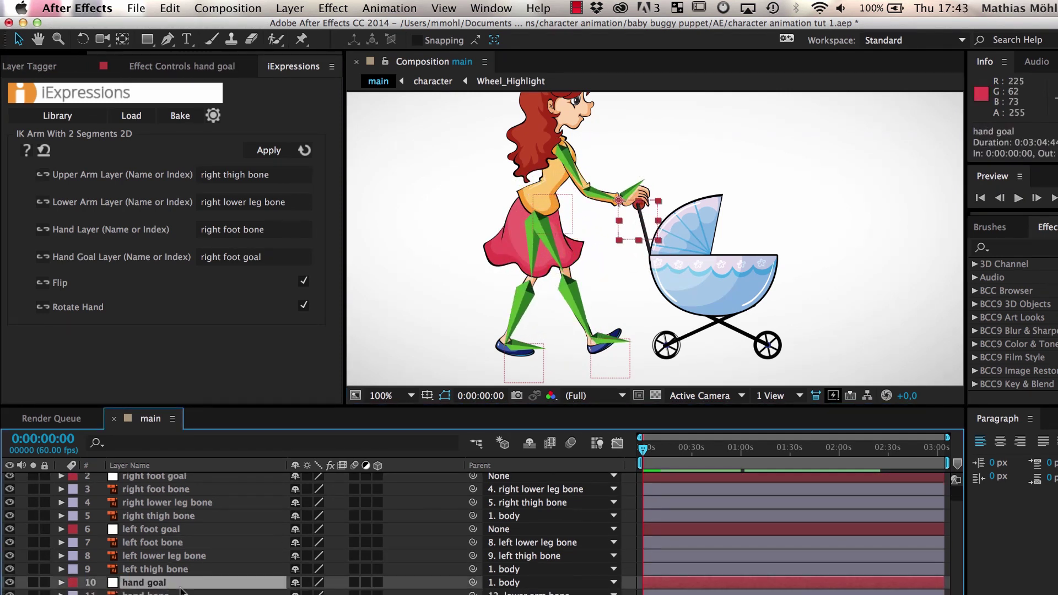
pyautogui.click(563, 582)
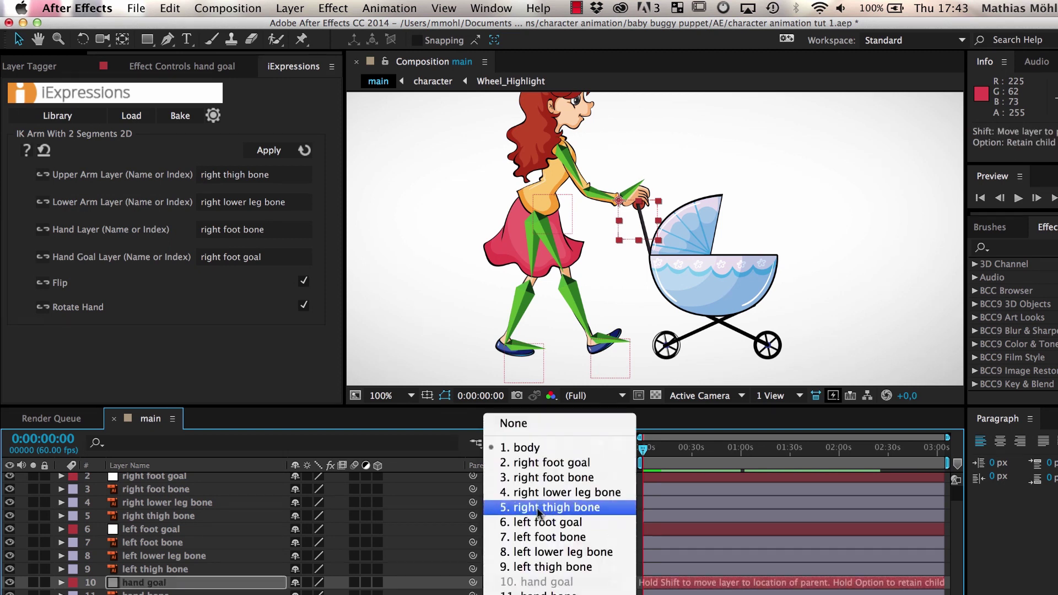
pyautogui.click(526, 425)
pyautogui.moveTo(619, 205); pyautogui.dragTo(615, 198)
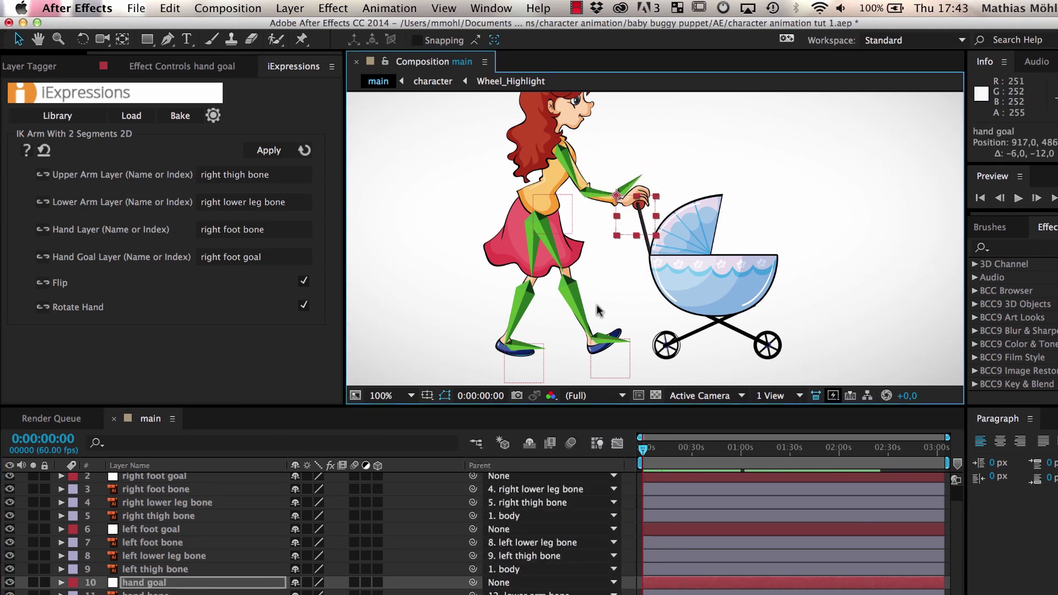
pyautogui.moveTo(591, 342); pyautogui.dragTo(590, 345)
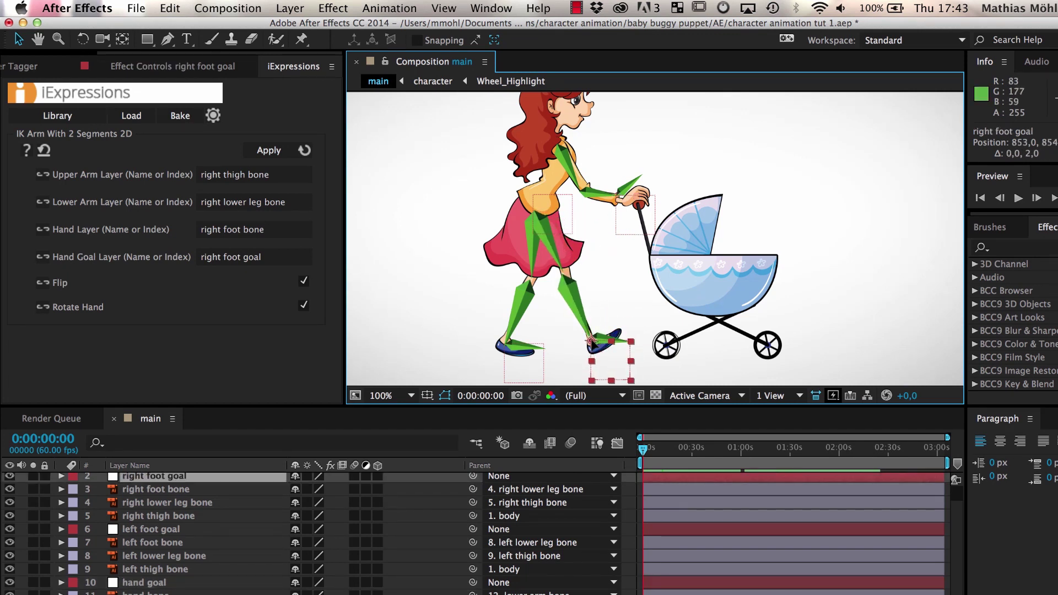